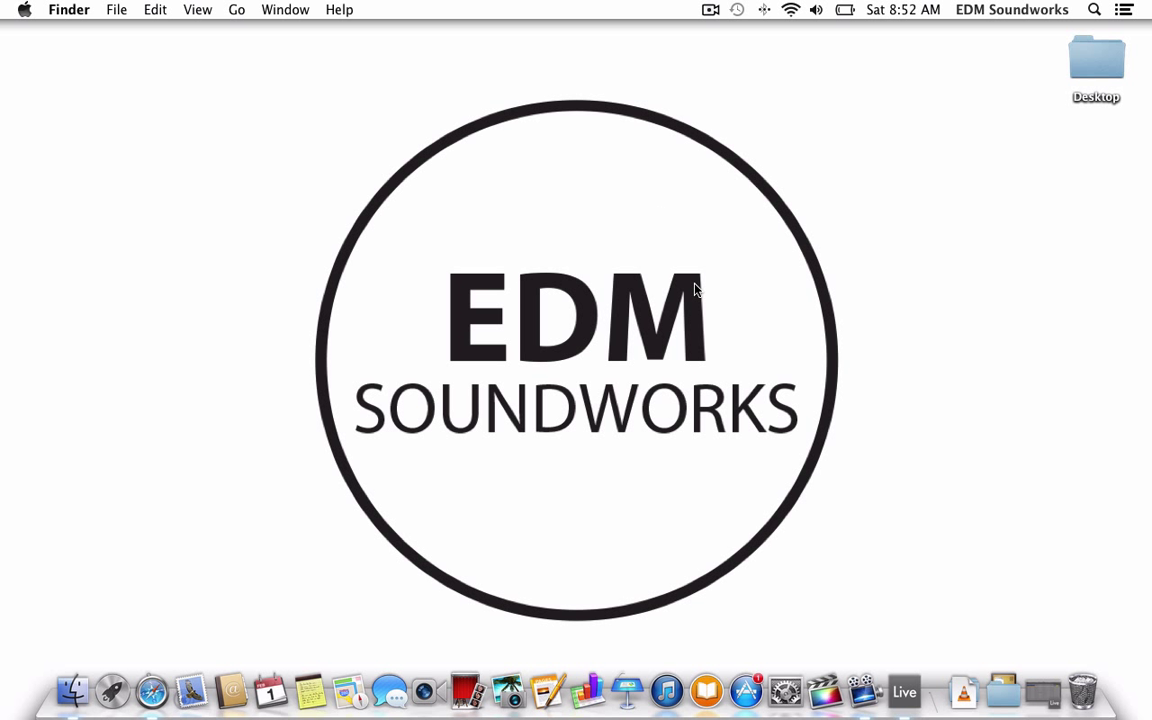
# Restore the minimized Live set, play its loop, and show the devices of the 1 Sylenth1 track.
pyautogui.click(1042, 692)
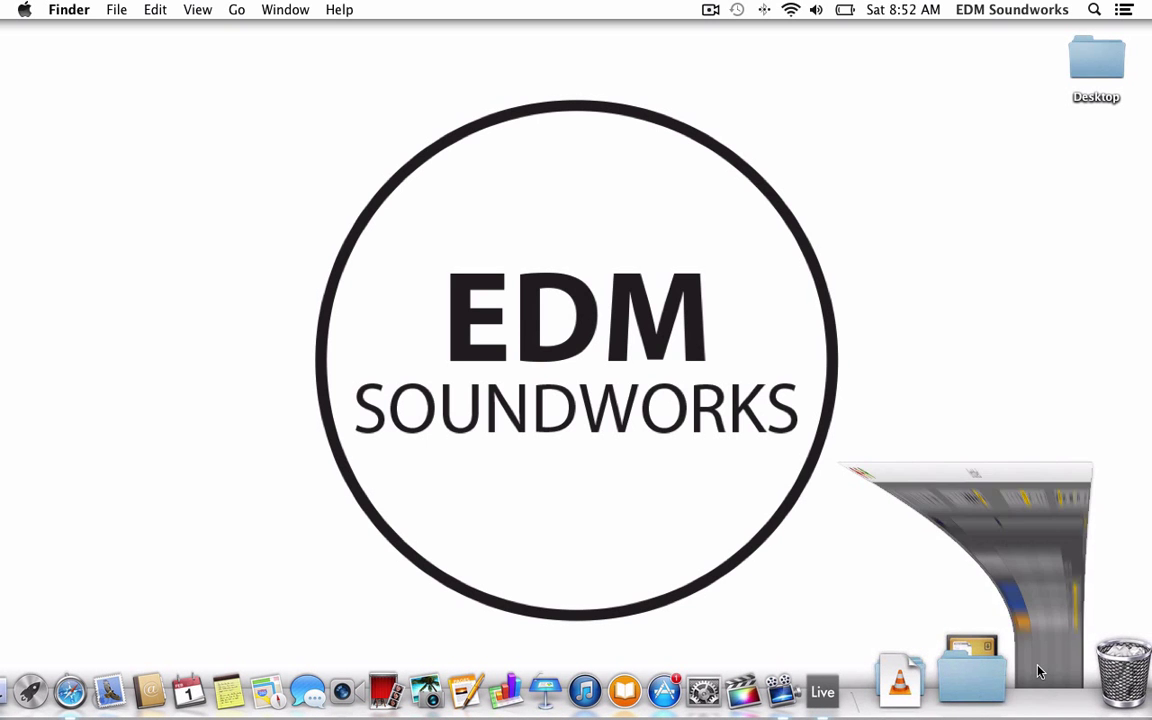
pyautogui.press('space')
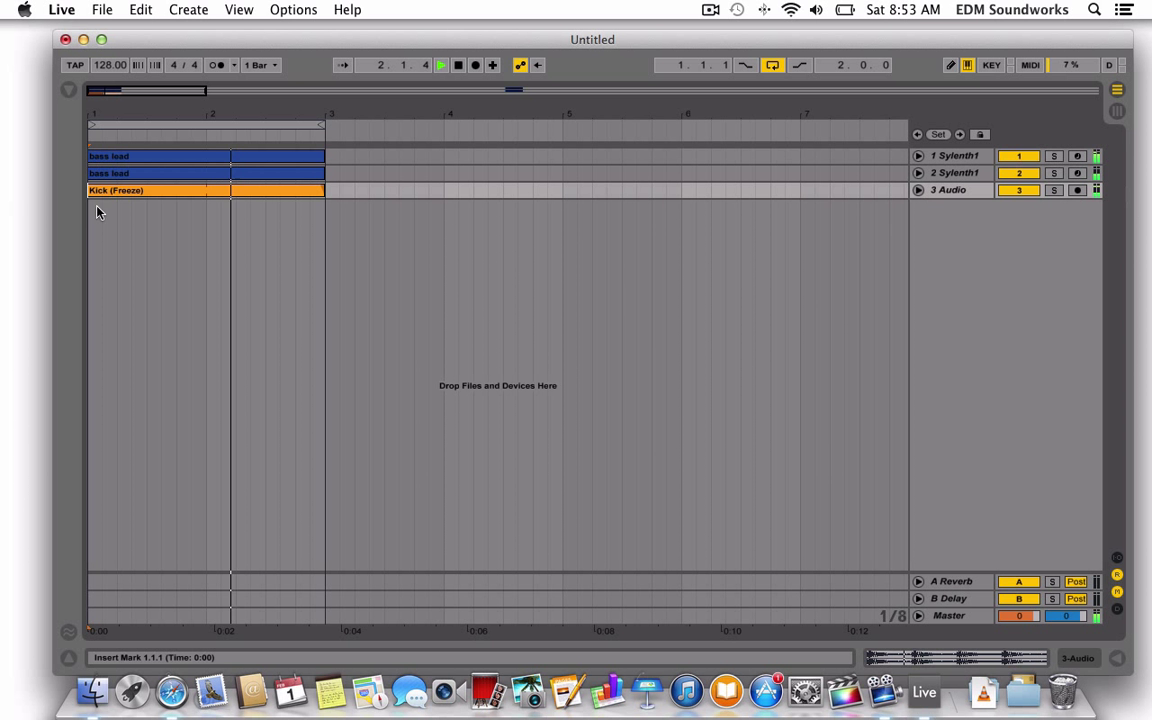
pyautogui.doubleClick(955, 156)
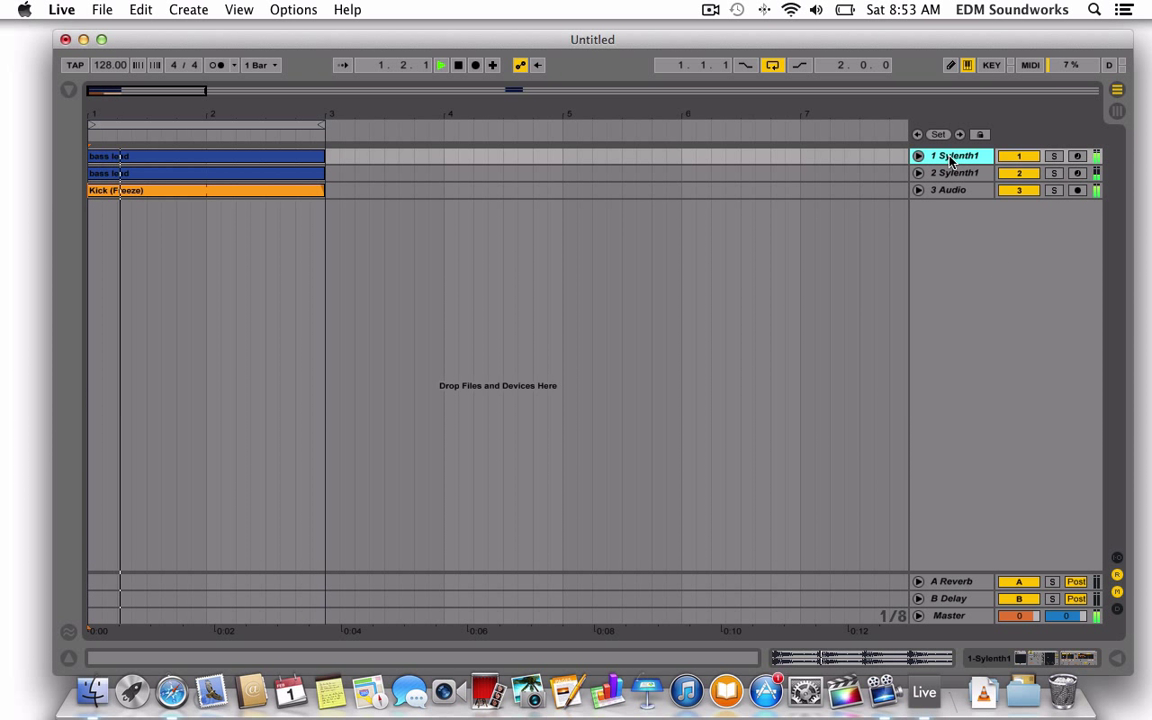
pyautogui.press('space')
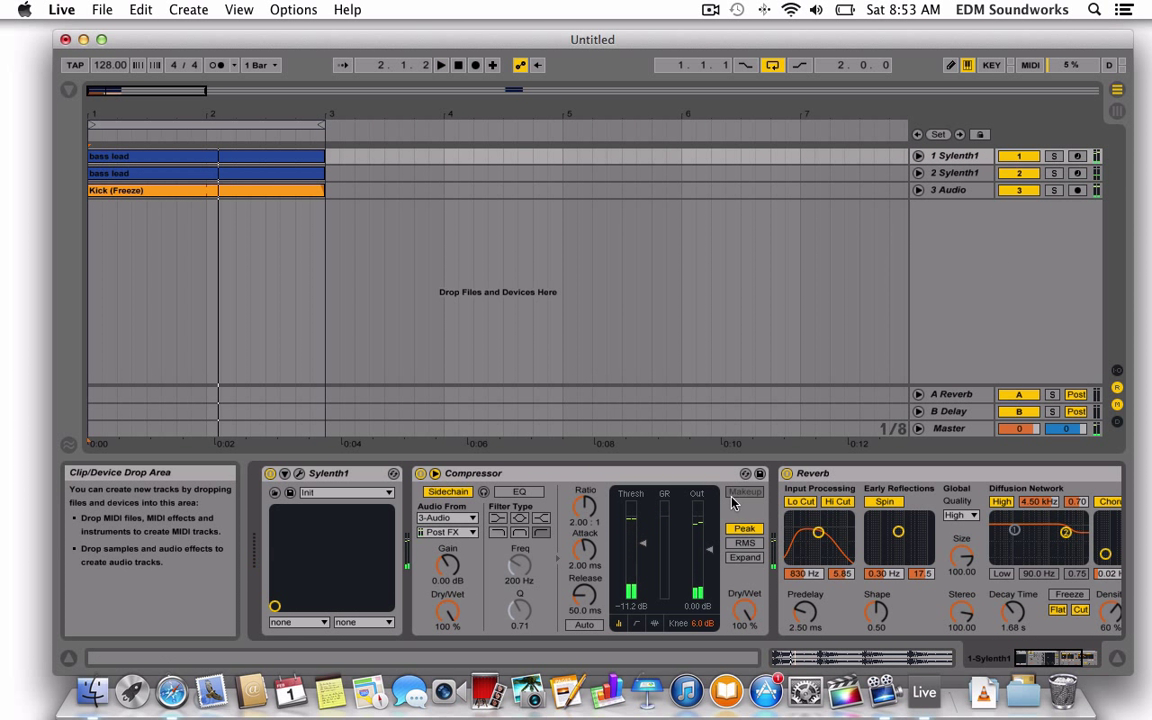
# Review the track's Compressor and Reverb, open the Sylenth1 plugin, and initialize its preset.
pyautogui.hscroll(3, 738, 500)
pyautogui.hscroll(-5, 729, 509)
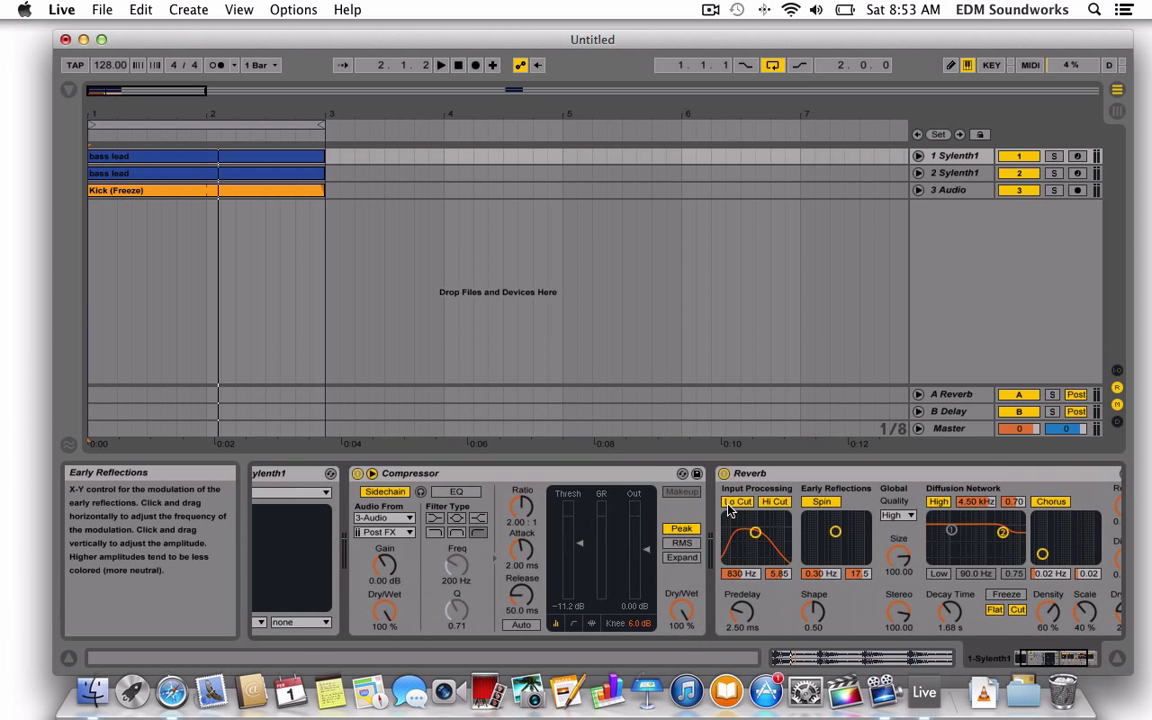
pyautogui.hscroll(-2, 372, 478)
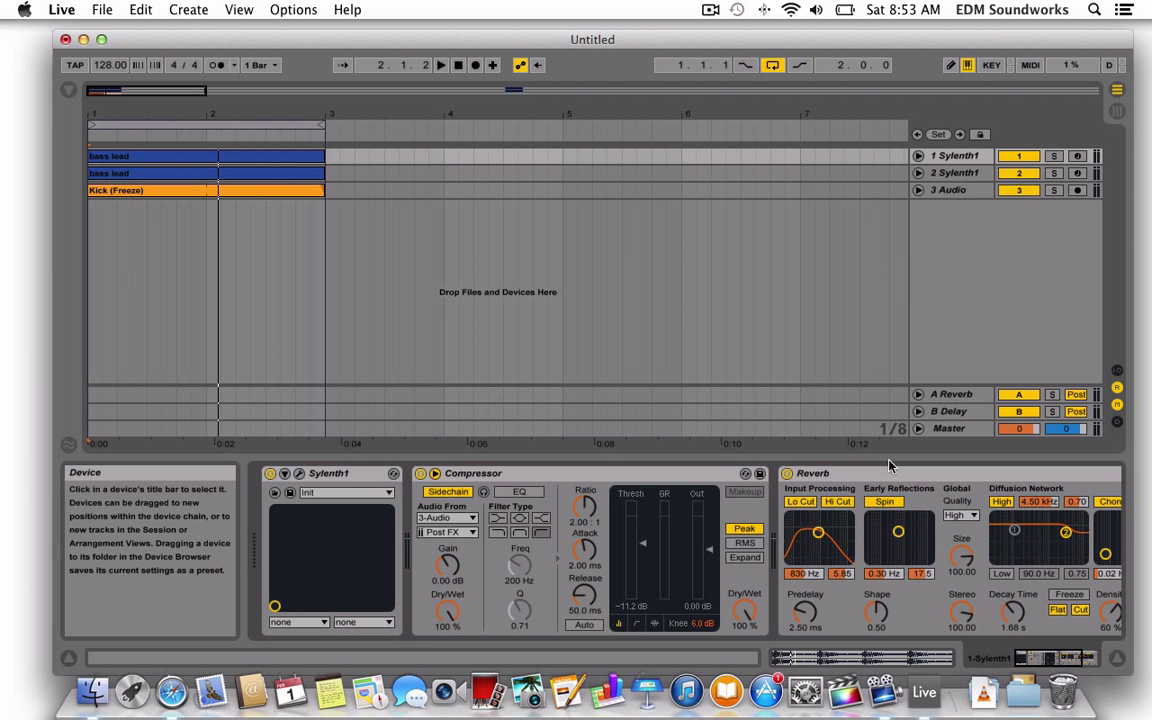
pyautogui.hscroll(4, 875, 480)
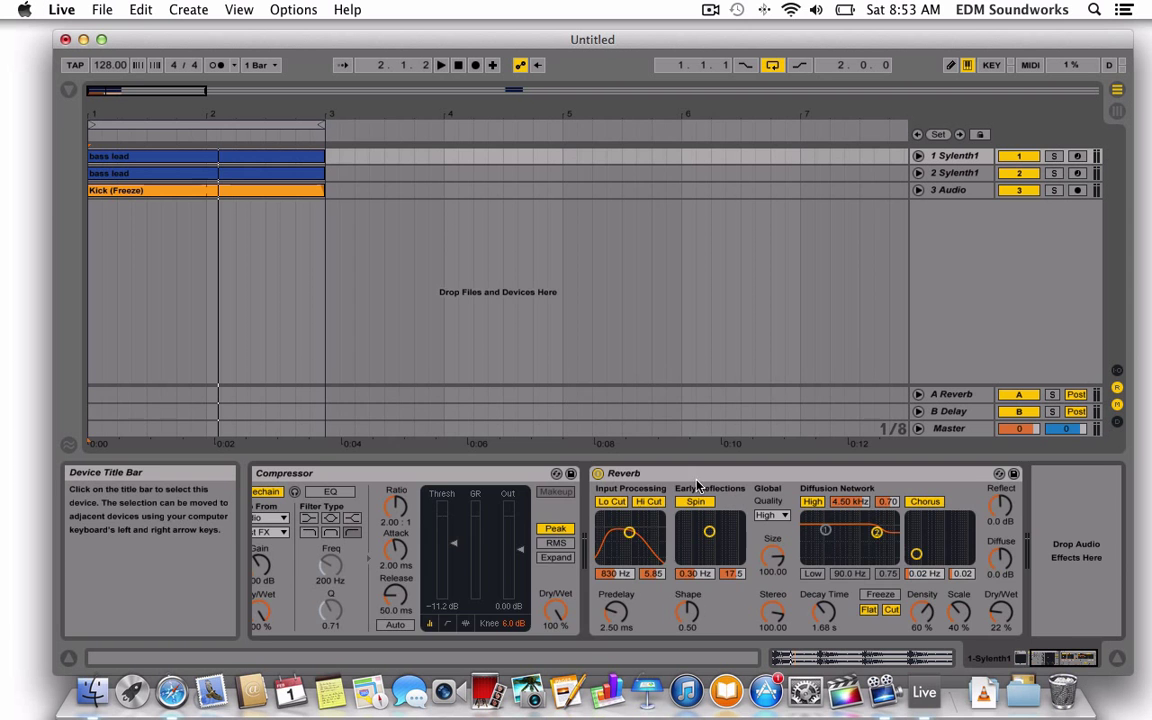
pyautogui.hscroll(-4, 697, 484)
pyautogui.click(290, 476)
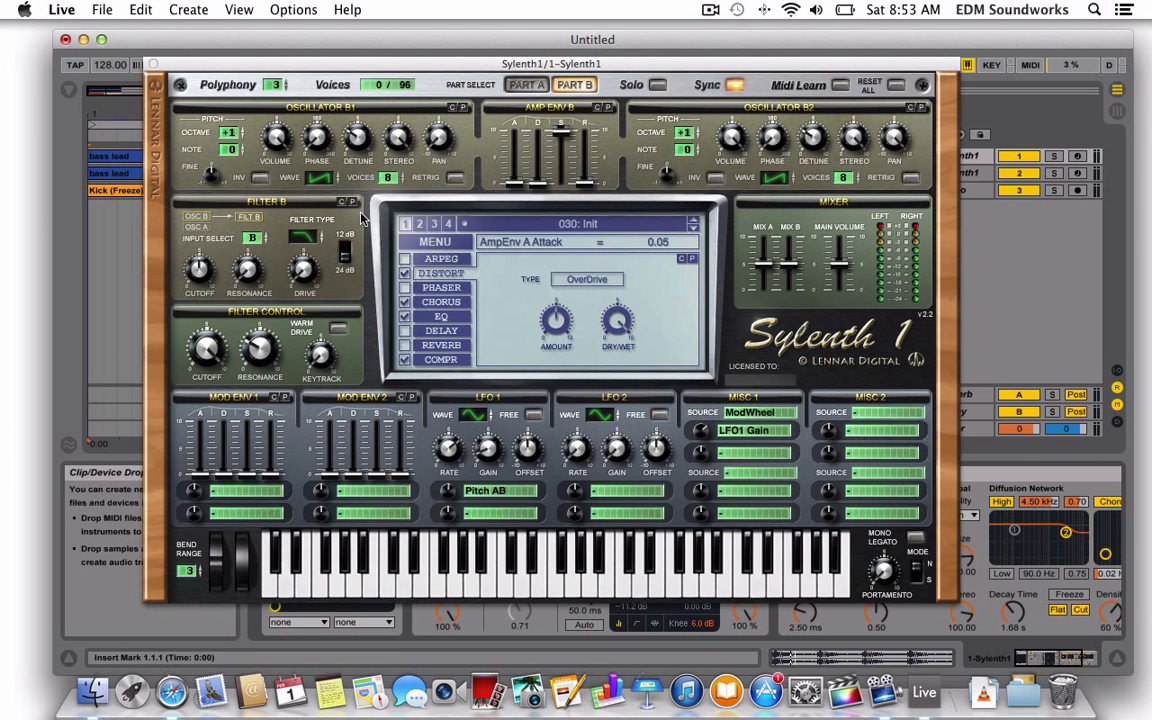
pyautogui.click(432, 245)
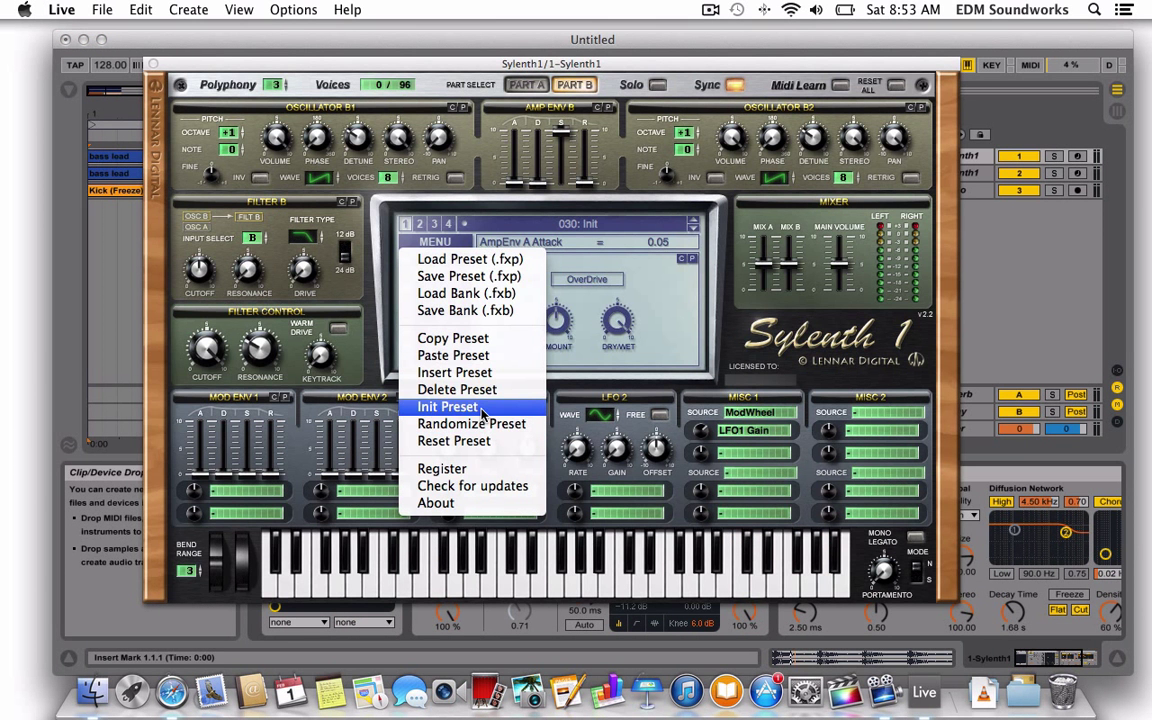
pyautogui.click(482, 413)
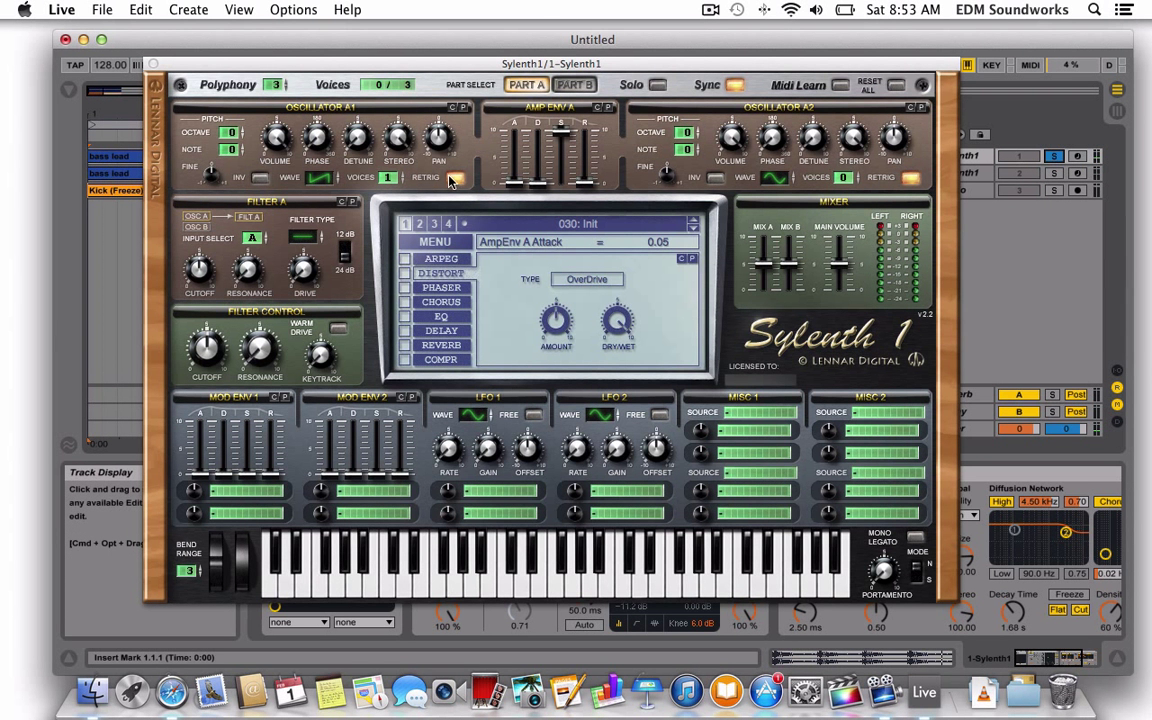
# Set oscillator A1 to 8 voices with retrig off and detune 3.00, and copy its settings to oscillator A2.
pyautogui.click(449, 181)
pyautogui.moveTo(388, 178); pyautogui.dragTo(399, 8)
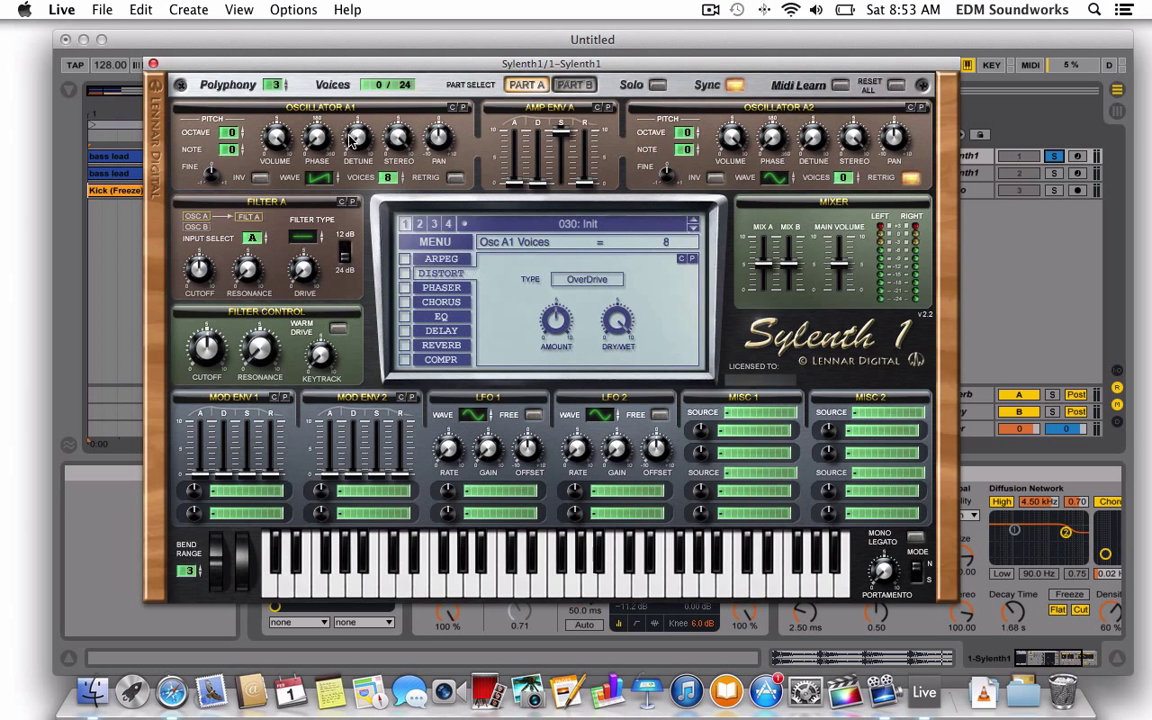
pyautogui.moveTo(349, 135); pyautogui.dragTo(351, 81)
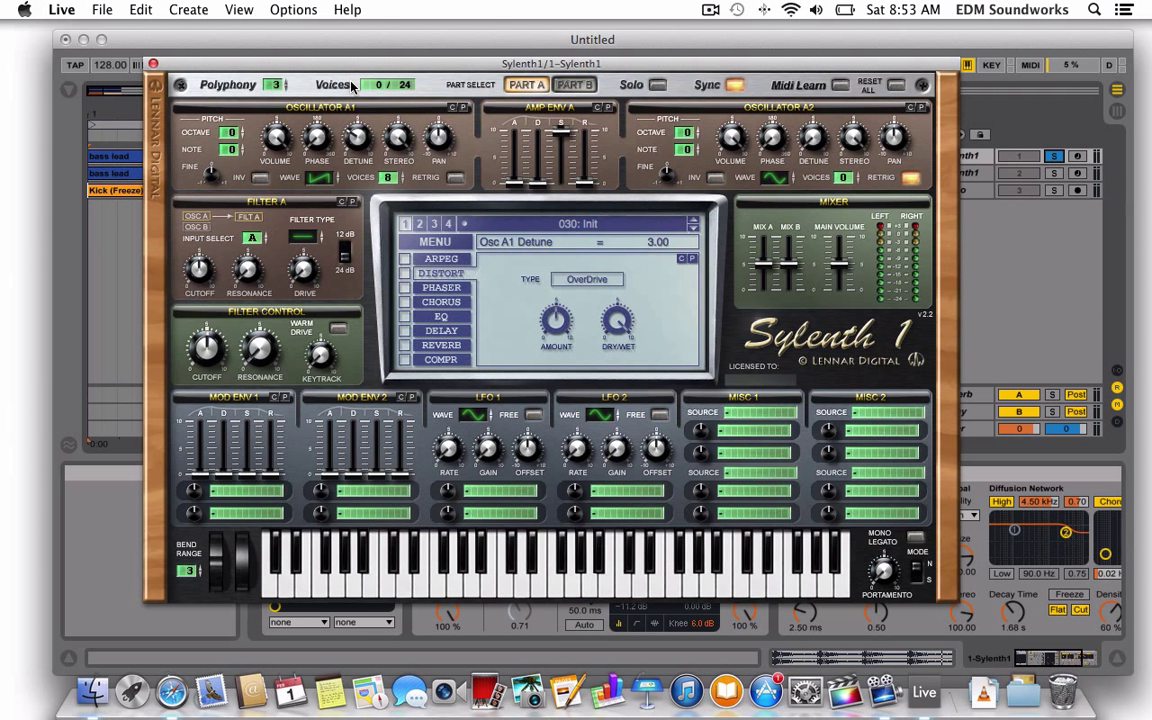
pyautogui.click(453, 109)
pyautogui.click(918, 108)
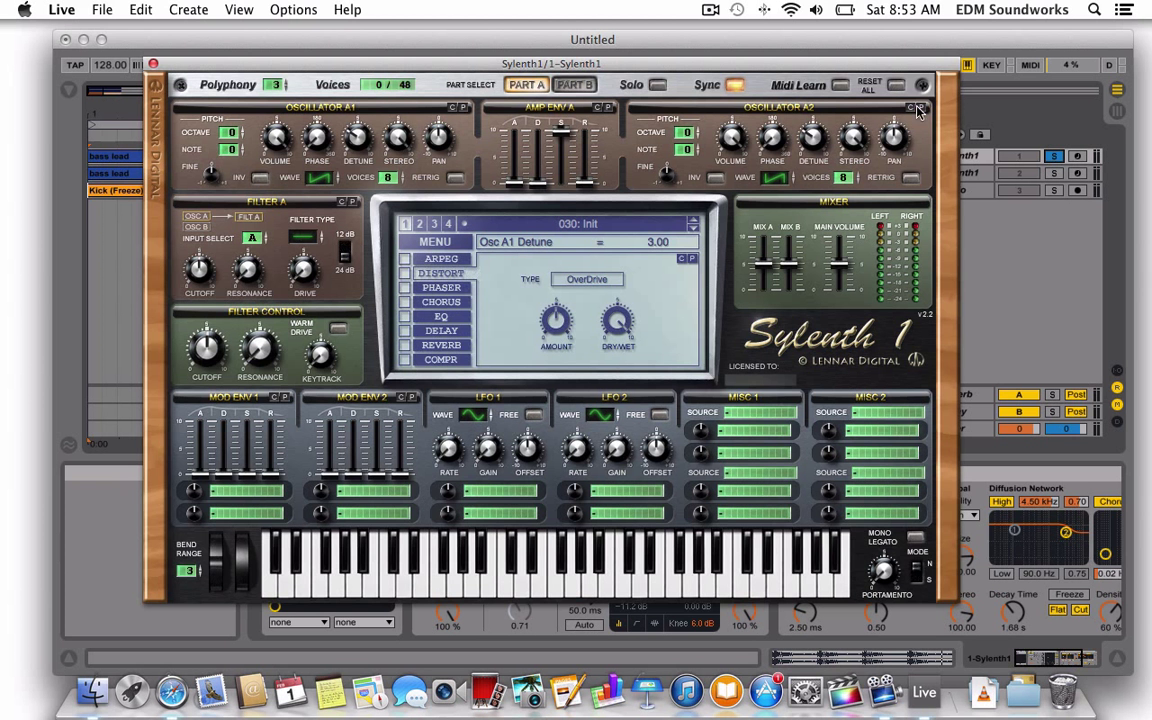
# In Part B, paste the copied oscillator settings to B1 and B2, and set both octaves to +1.
pyautogui.click(574, 85)
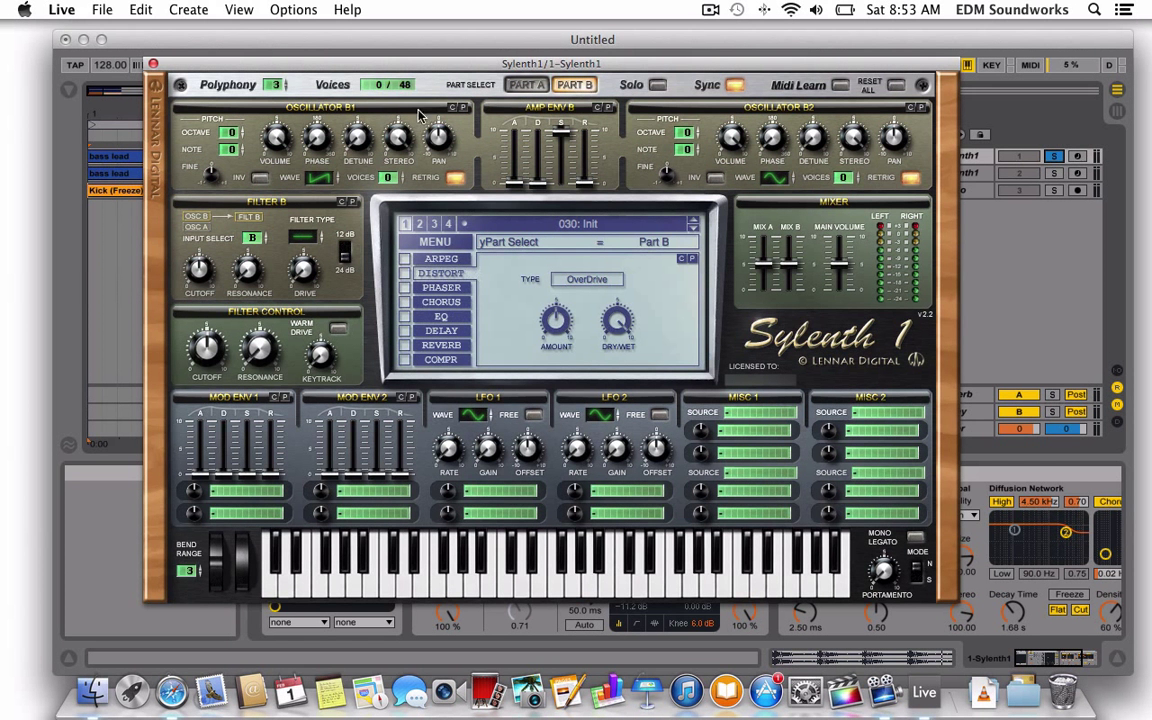
pyautogui.click(461, 108)
pyautogui.moveTo(228, 133); pyautogui.dragTo(230, 128)
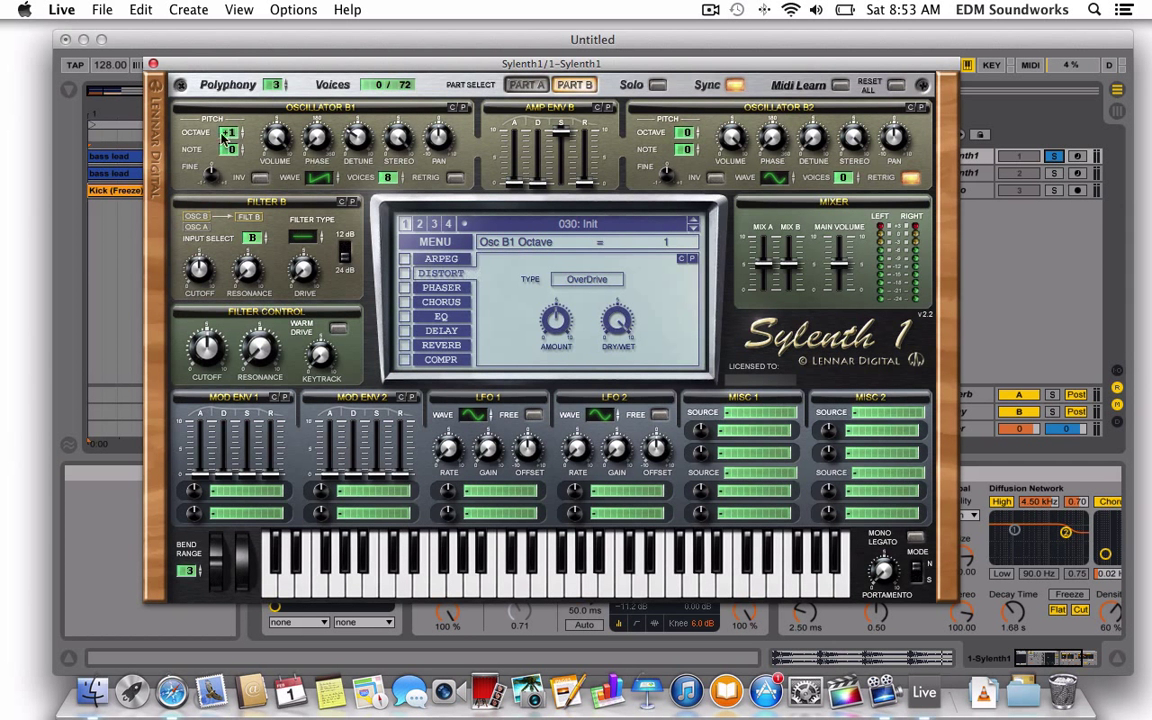
pyautogui.click(921, 108)
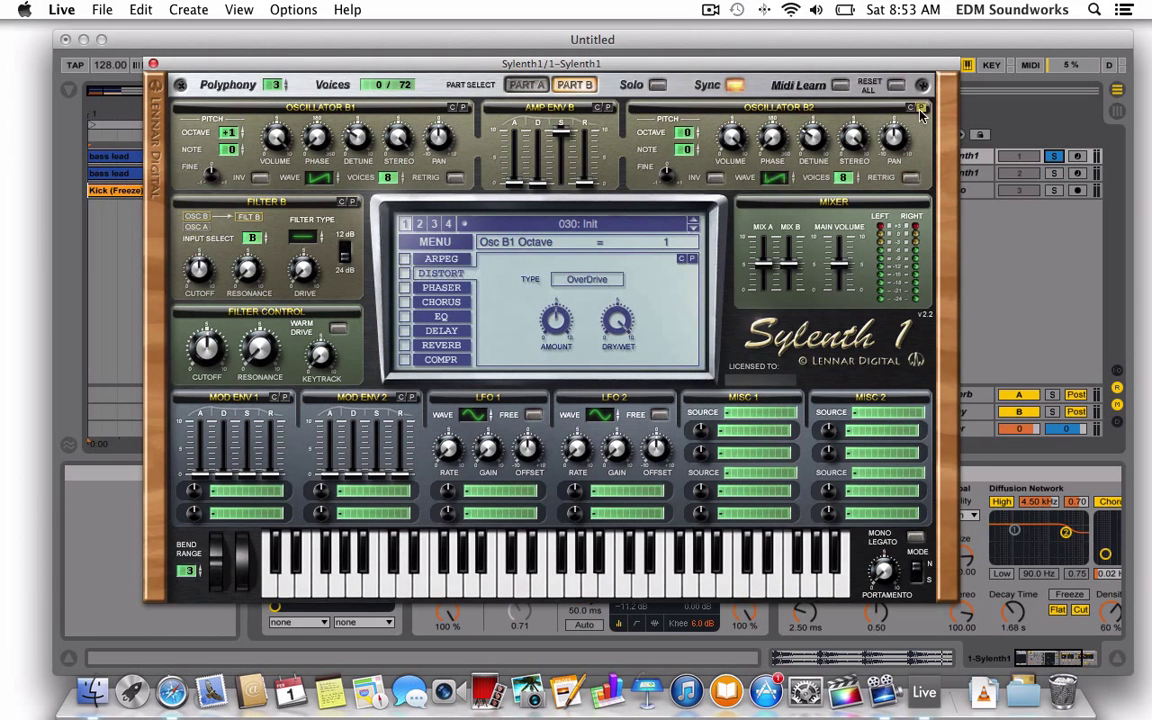
pyautogui.moveTo(684, 133); pyautogui.dragTo(681, 127)
# Pan oscillators B1 and A1 to -10.00, B2 to the right, and A2 to 10.00.
pyautogui.moveTo(445, 140); pyautogui.dragTo(445, 146)
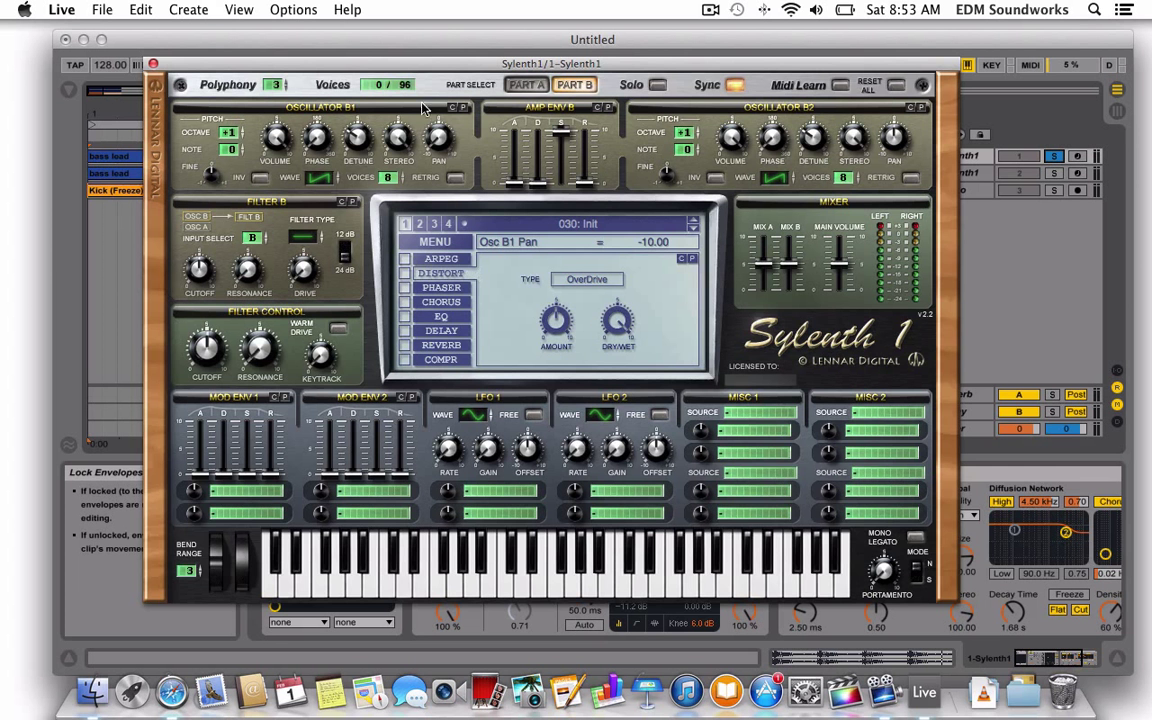
pyautogui.moveTo(901, 144); pyautogui.dragTo(876, 35)
pyautogui.click(527, 85)
pyautogui.moveTo(438, 137); pyautogui.dragTo(428, 330)
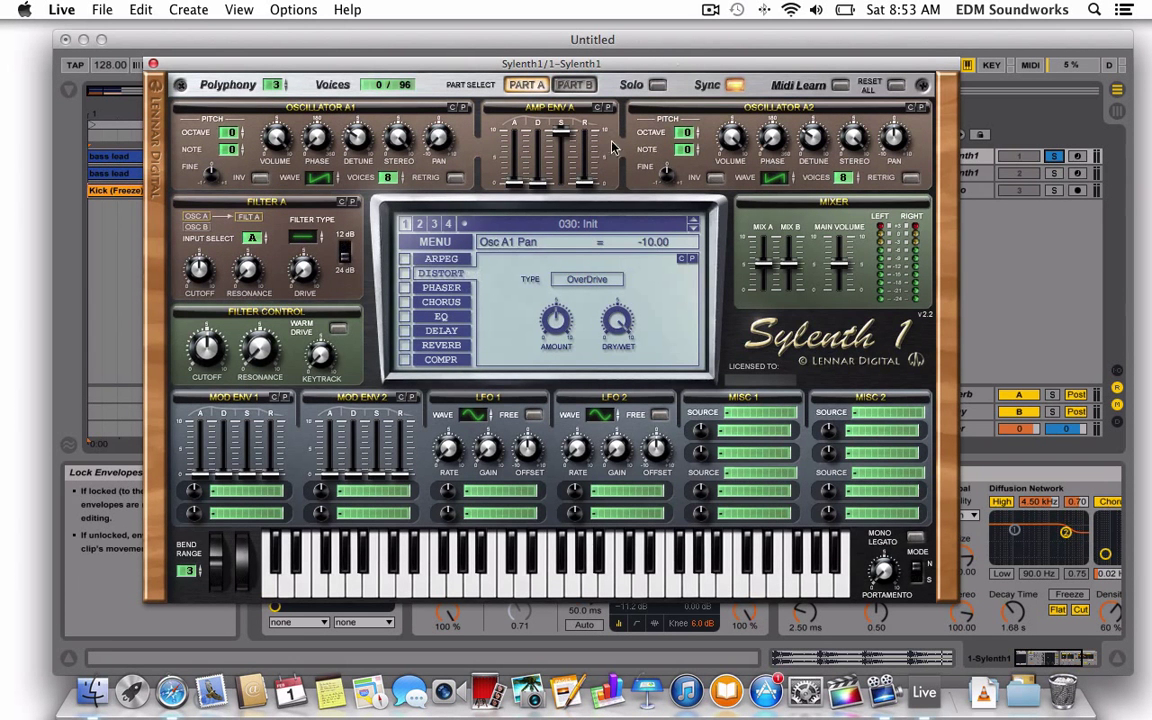
pyautogui.moveTo(898, 140); pyautogui.dragTo(902, 2)
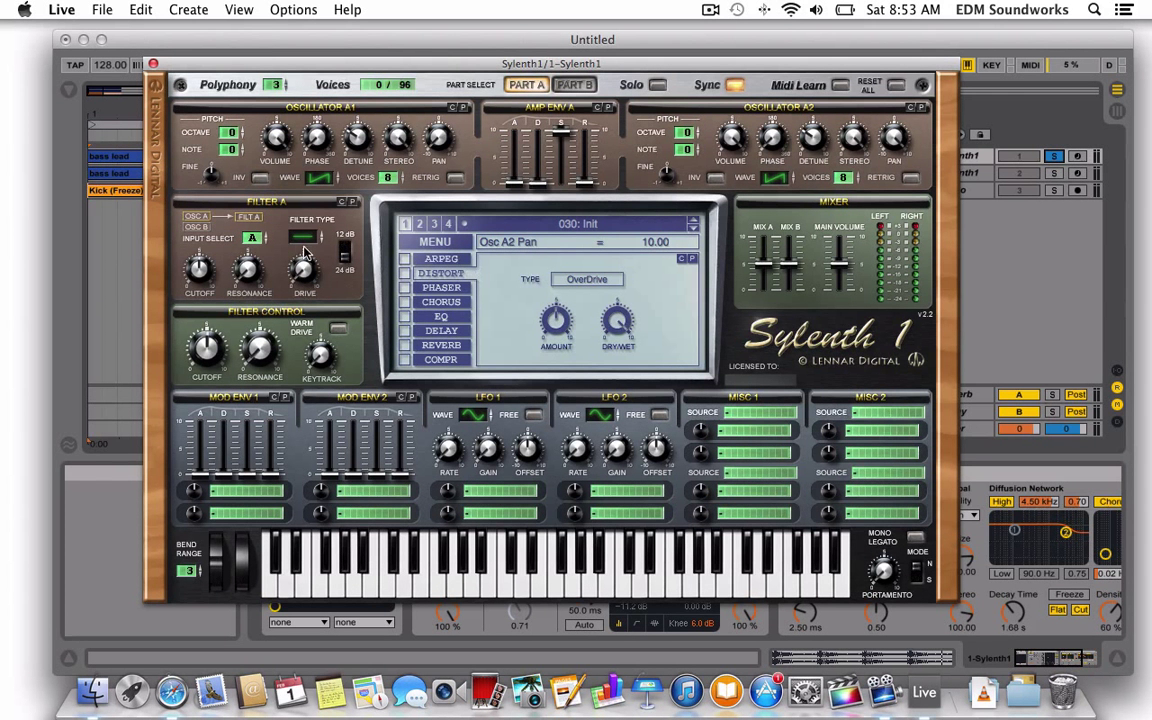
# Set filter A to low-pass, raise the filter control cutoff, and set the resonance to about 2.90.
pyautogui.moveTo(305, 252); pyautogui.dragTo(315, 222)
pyautogui.moveTo(205, 345); pyautogui.dragTo(252, 330)
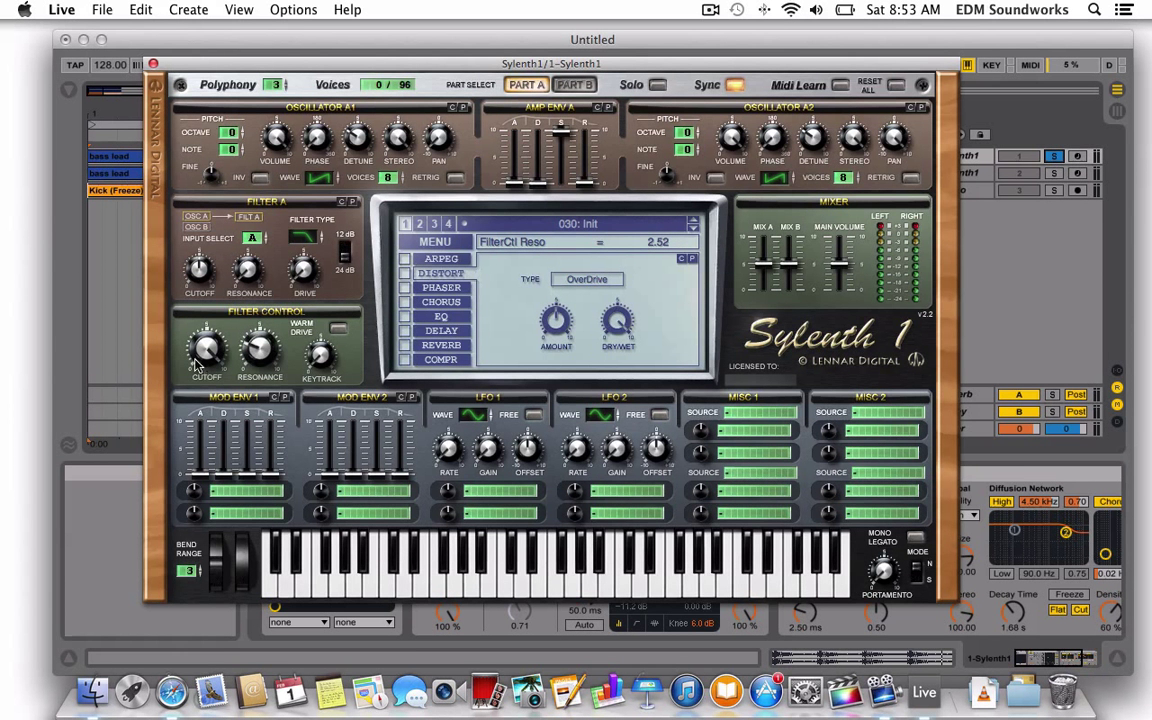
pyautogui.moveTo(199, 361); pyautogui.dragTo(259, 344)
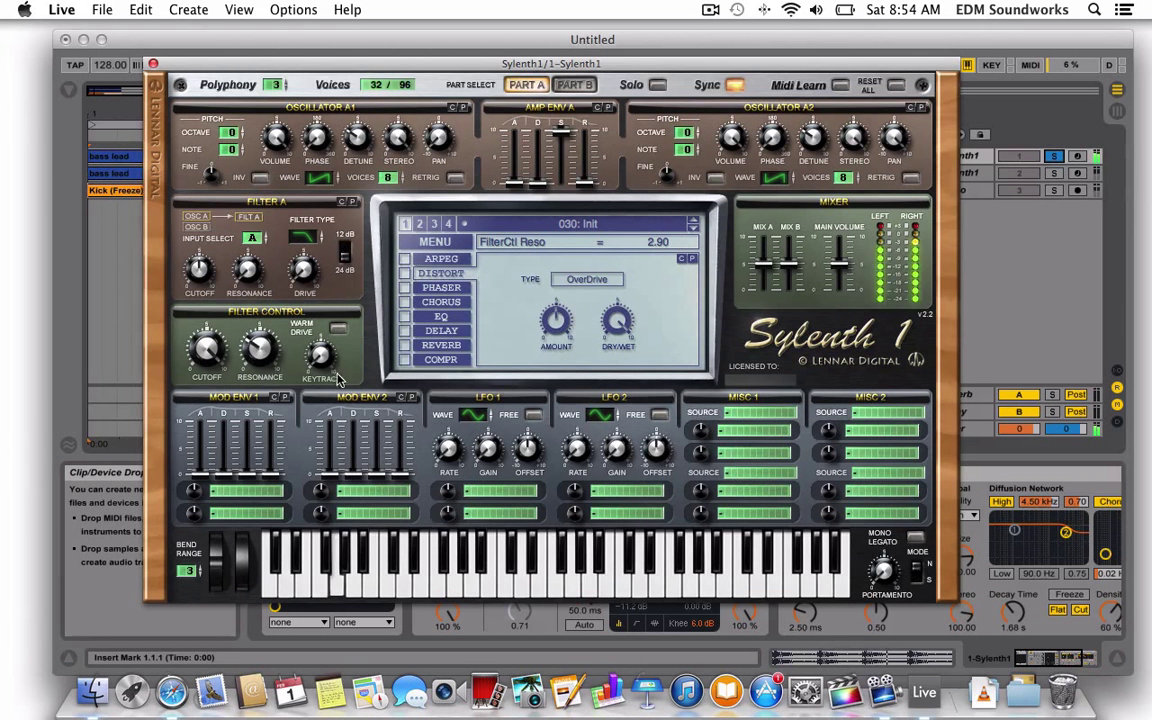
# Enable the compressor effect and set its attack to about 82 ms and its release to about 77 ms.
pyautogui.click(405, 360)
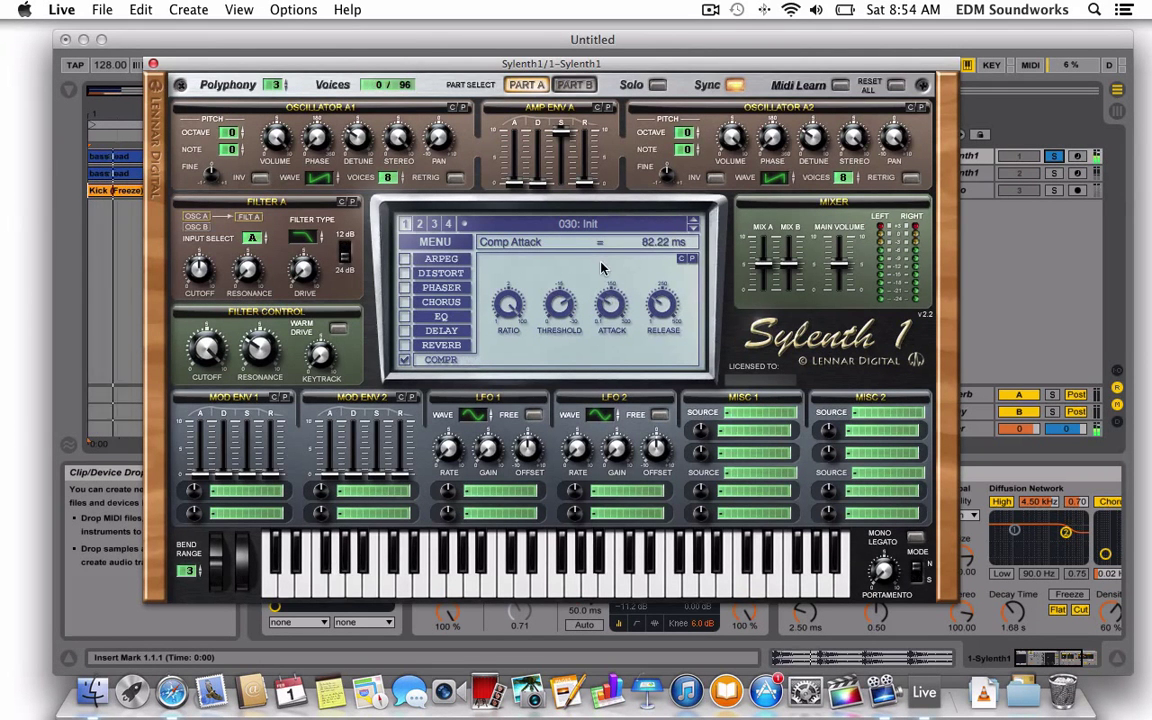
pyautogui.moveTo(668, 317)
pyautogui.mouseDown()
pyautogui.moveTo(667, 330)
pyautogui.moveTo(627, 308)
pyautogui.moveTo(654, 317)
pyautogui.mouseUp()
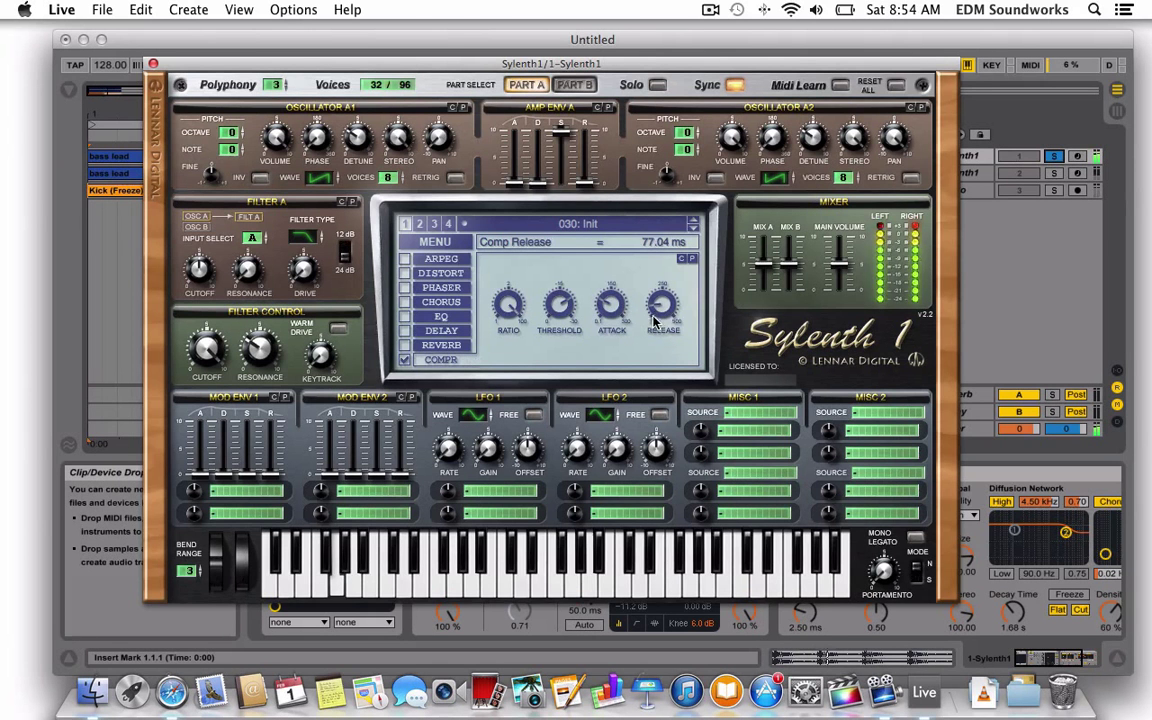
# Enable the EQ effect, set its treble to about 9.6 dB and treble frequency to about 1444 Hz, and adjust the bass gain.
pyautogui.click(406, 317)
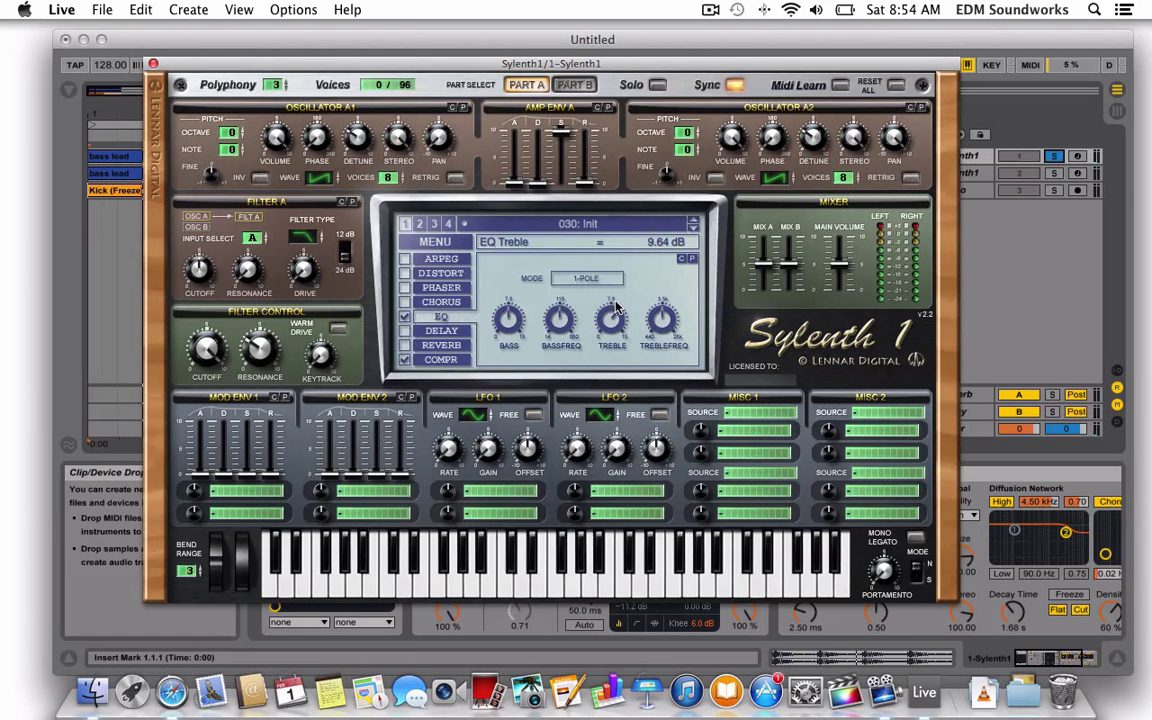
pyautogui.moveTo(616, 306); pyautogui.dragTo(655, 357)
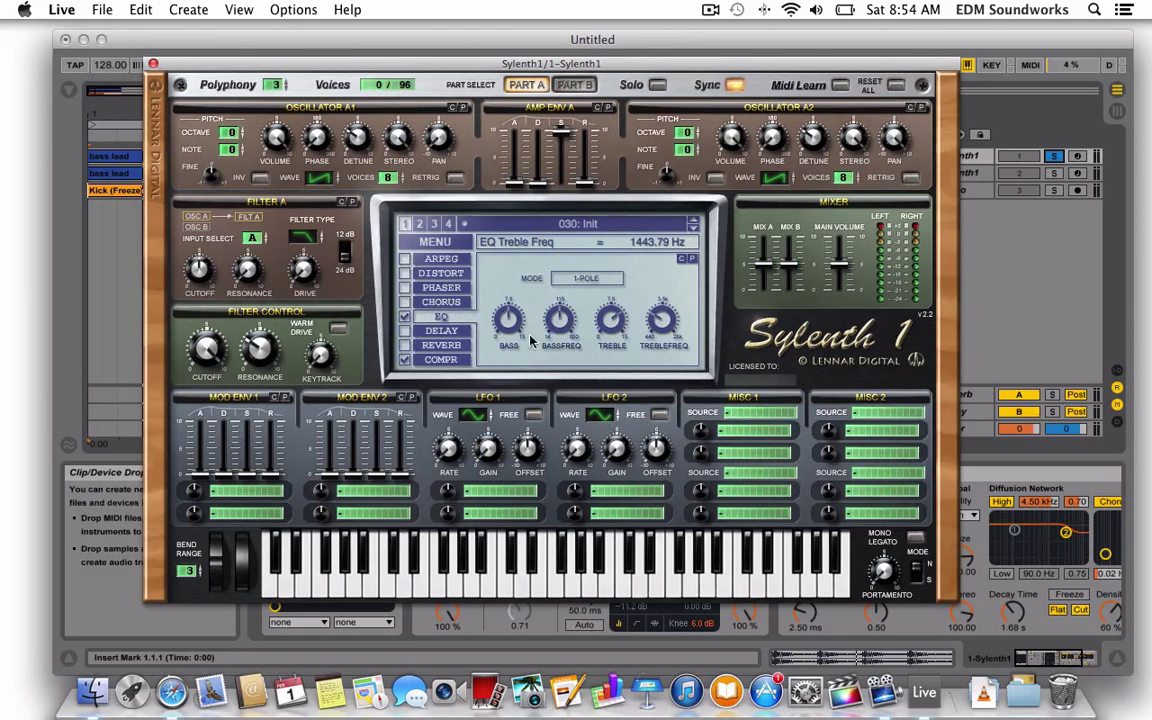
pyautogui.moveTo(512, 340); pyautogui.dragTo(513, 351)
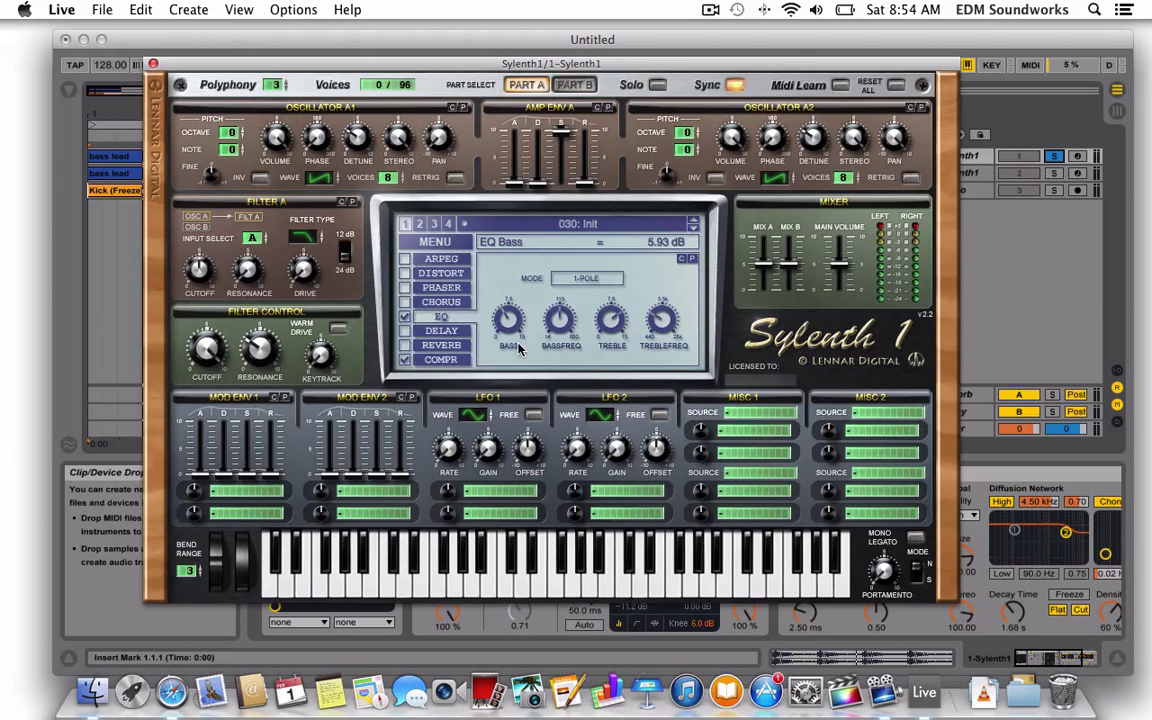
pyautogui.moveTo(518, 348); pyautogui.dragTo(496, 321)
# Enable the chorus and OverDrive distortion effects, and play the loop to hear the sound.
pyautogui.click(404, 273)
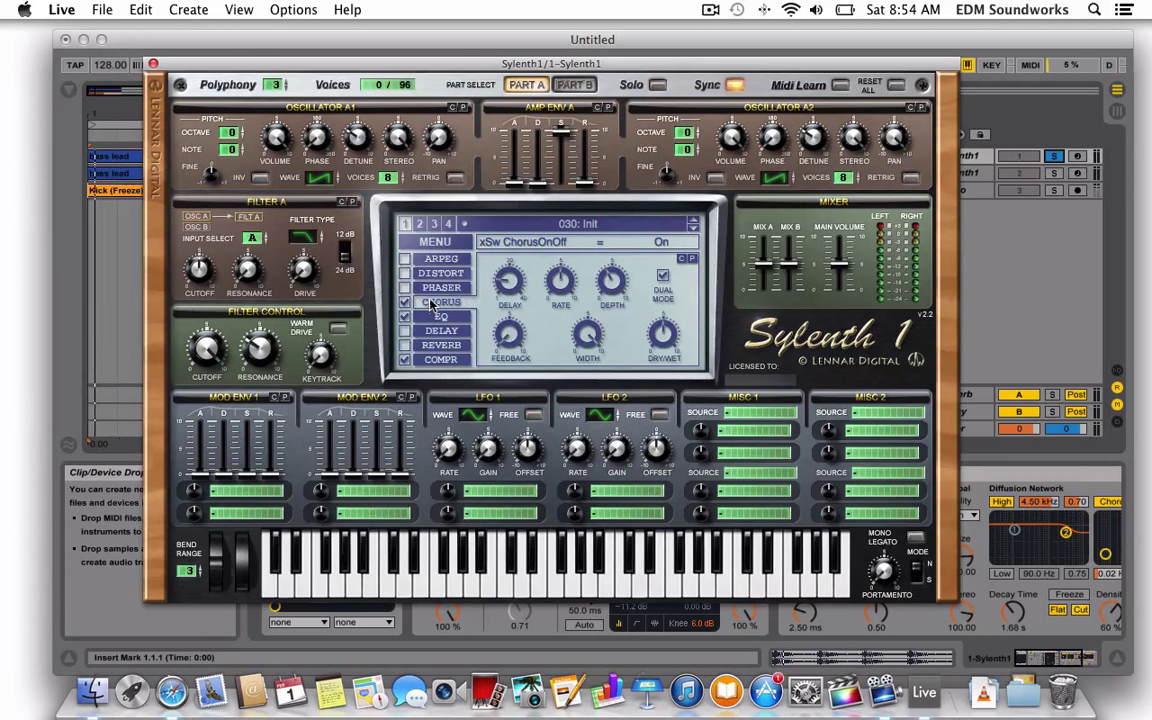
pyautogui.click(454, 275)
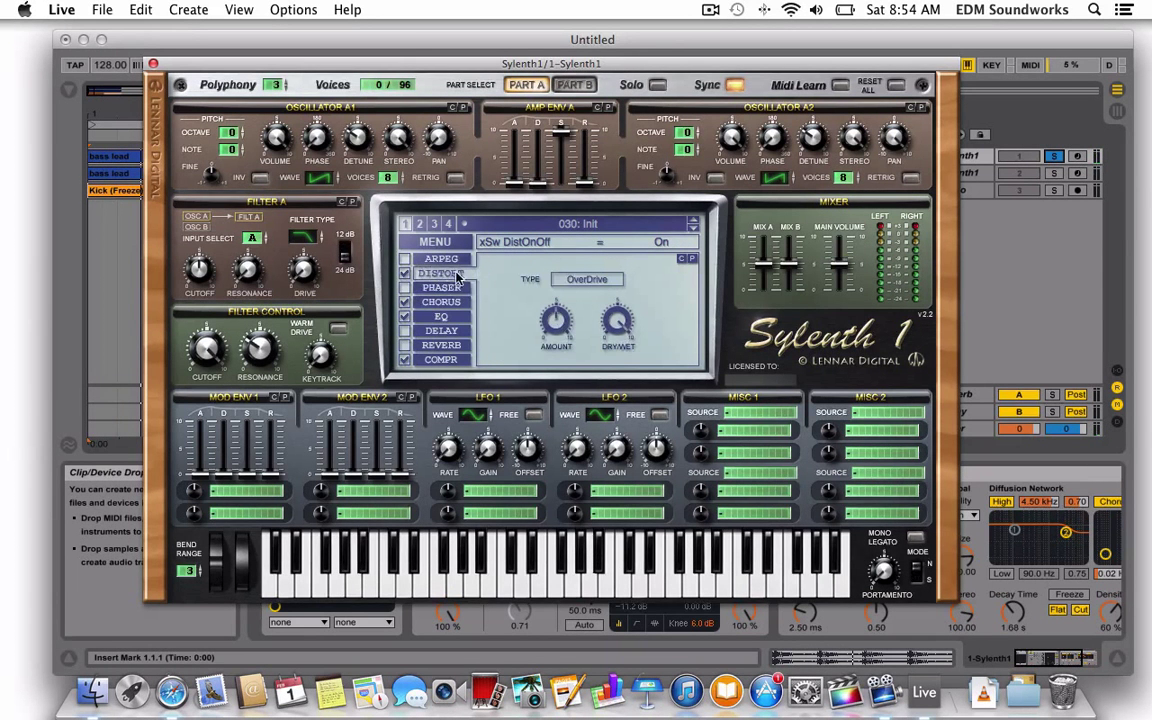
pyautogui.press('space')
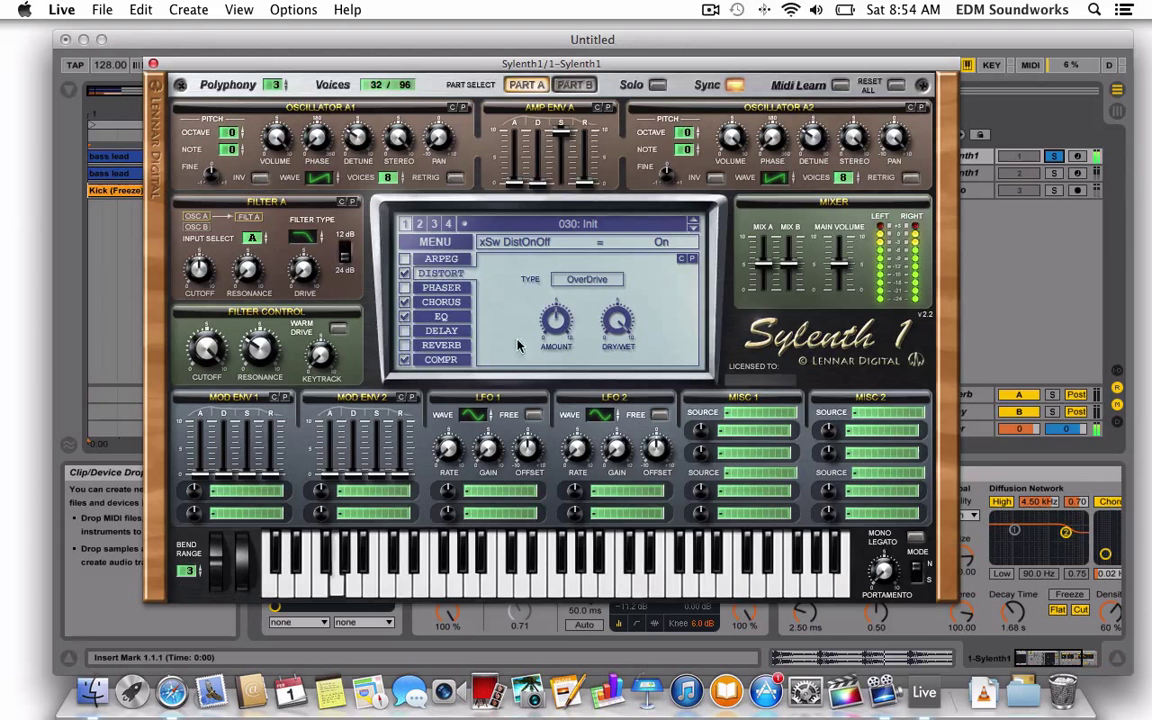
# Route LFO 1 to Pitch AB, adjust its modulation amount and gain, set its rate to 1/16T, and play the loop.
pyautogui.click(518, 493)
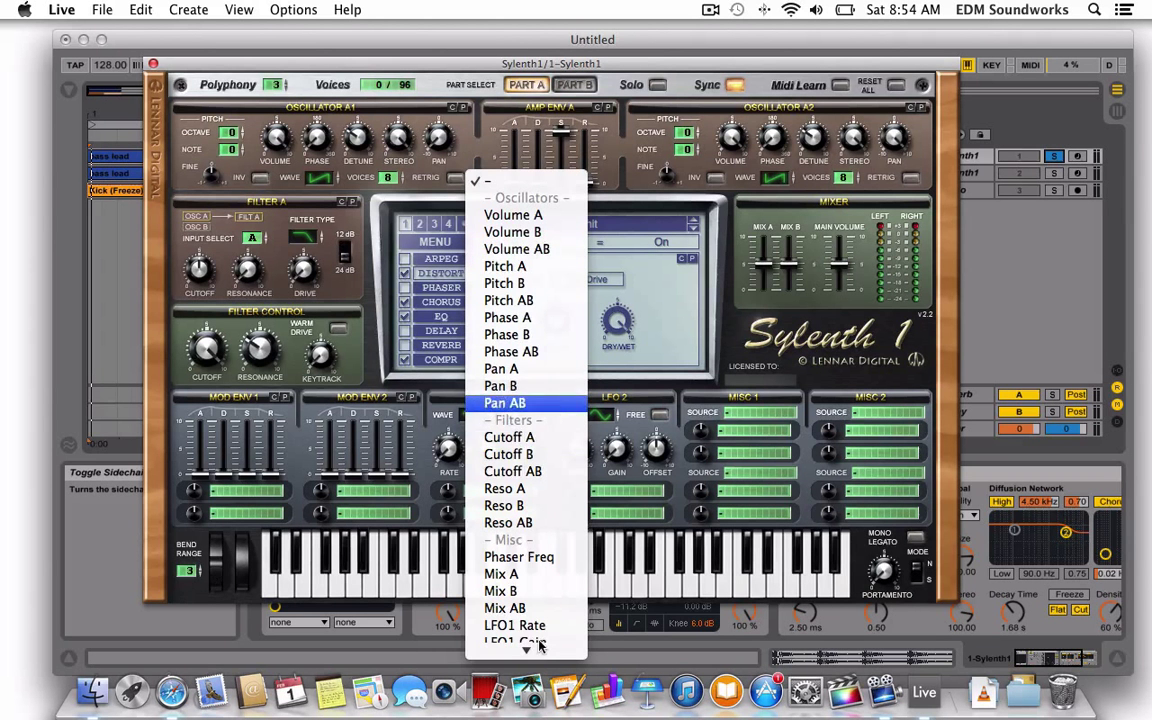
pyautogui.moveTo(540, 653)
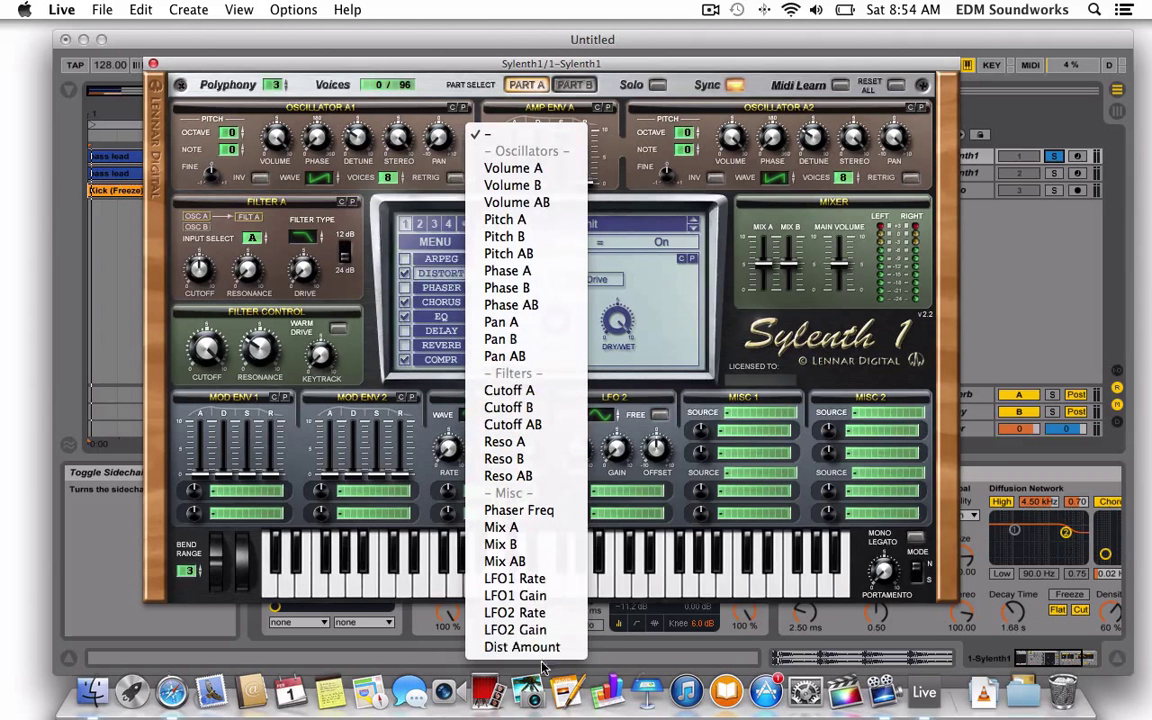
pyautogui.click(539, 258)
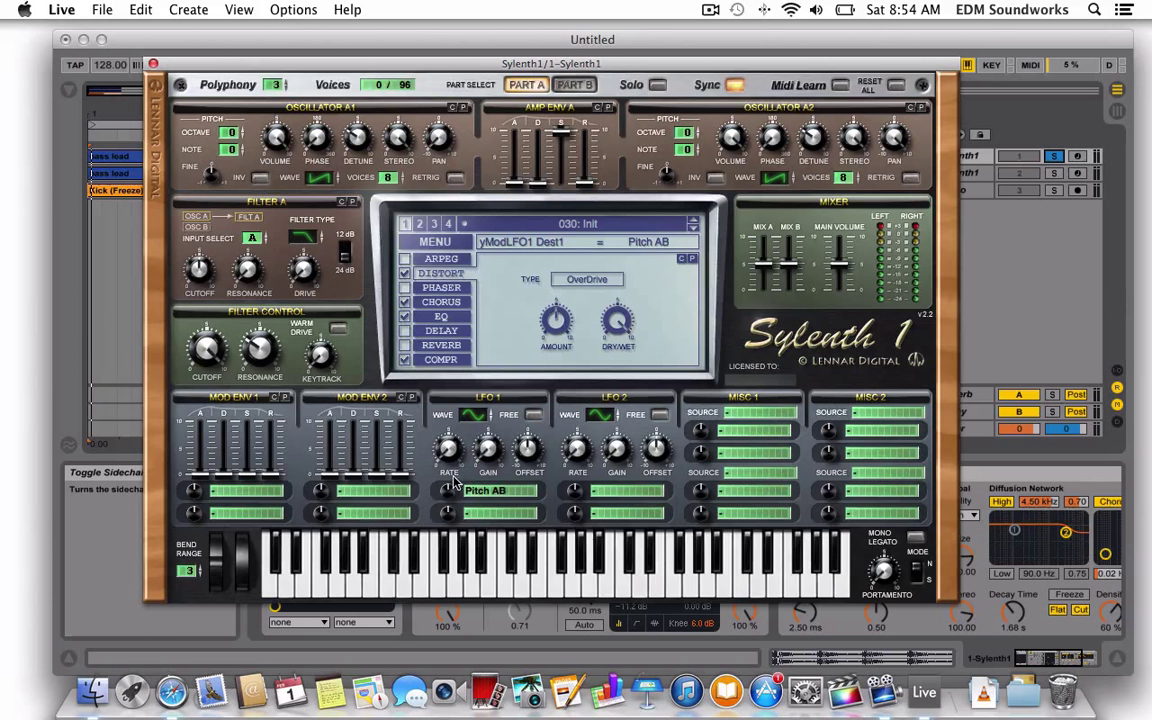
pyautogui.moveTo(454, 493); pyautogui.dragTo(455, 489)
pyautogui.moveTo(490, 441); pyautogui.dragTo(456, 339)
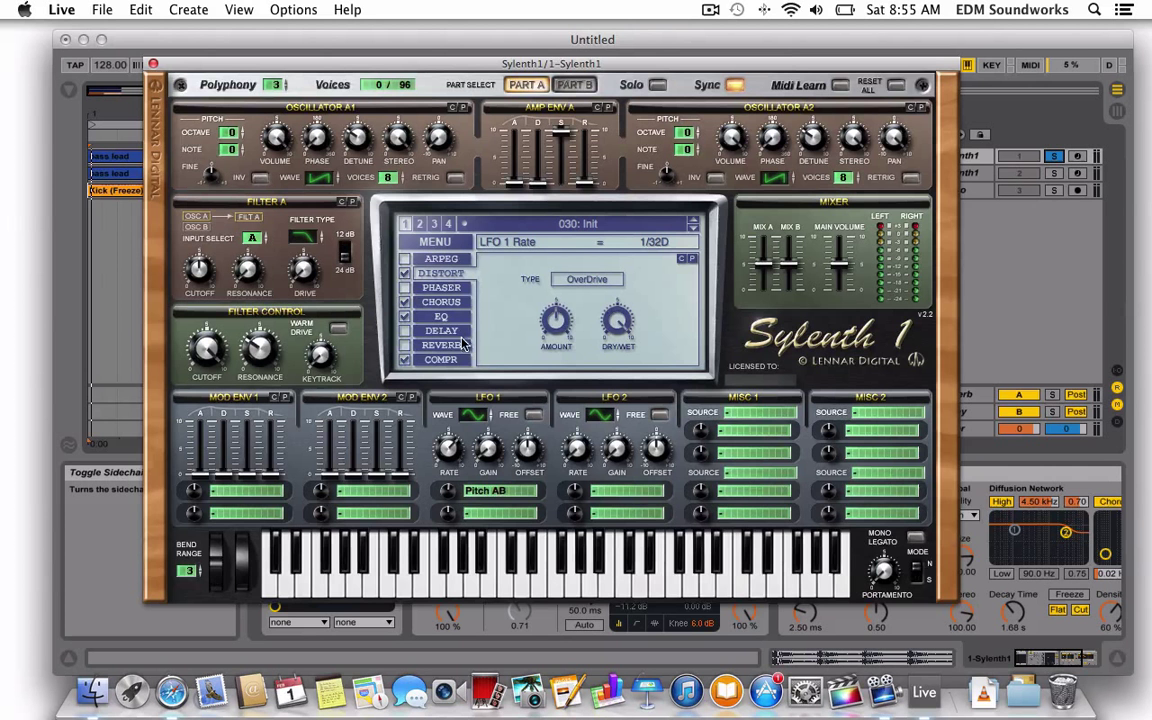
pyautogui.moveTo(449, 447)
pyautogui.mouseDown()
pyautogui.moveTo(461, 437)
pyautogui.moveTo(449, 501)
pyautogui.moveTo(455, 450)
pyautogui.mouseUp()
pyautogui.press('space')
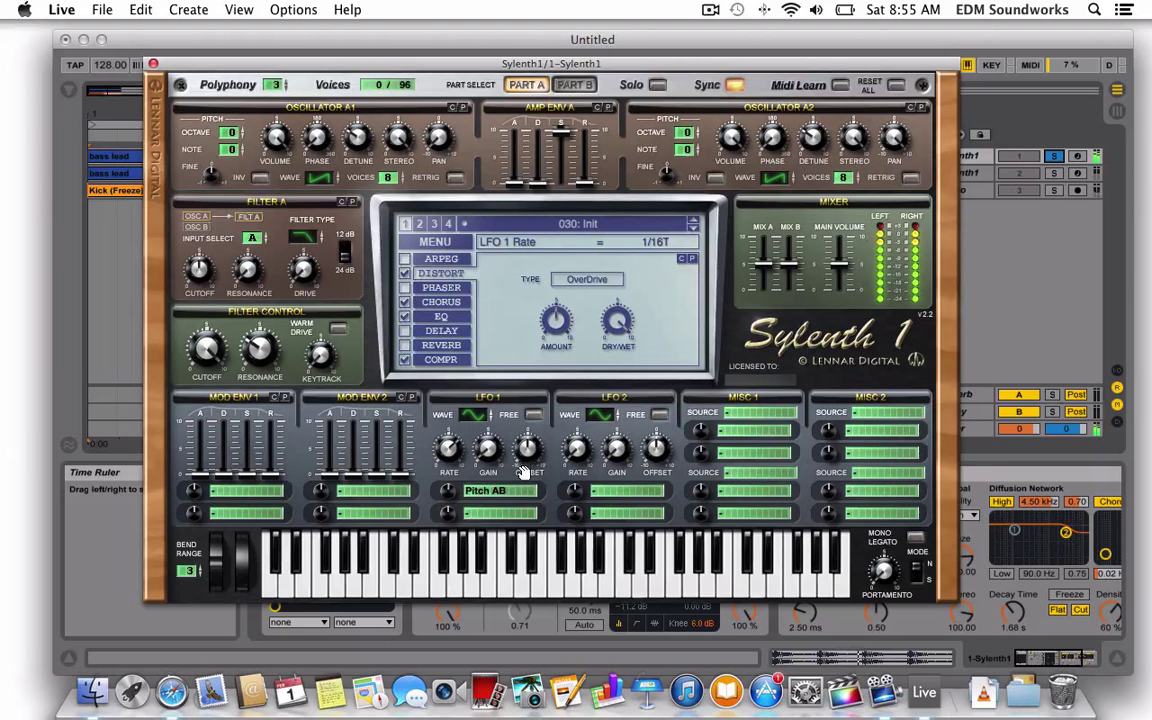
# Set the Misc 1 source to ModWheel, route it to LFO1 Gain, and raise its modulation amount to about 5.7.
pyautogui.click(760, 413)
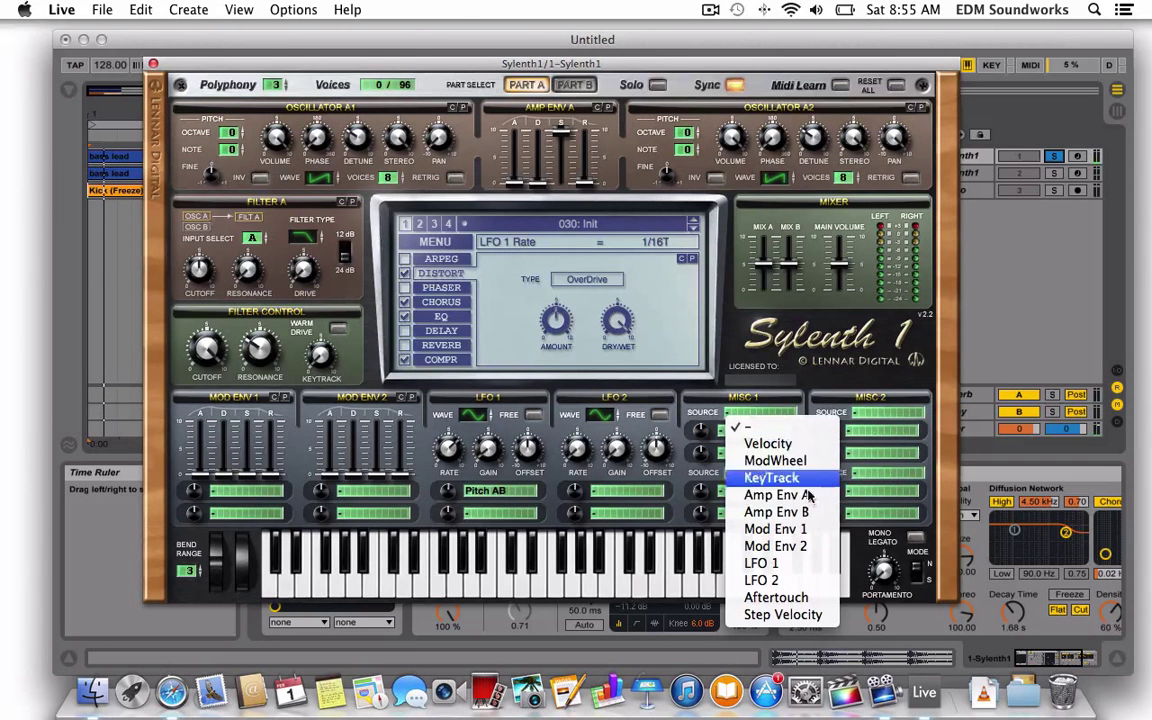
pyautogui.click(786, 461)
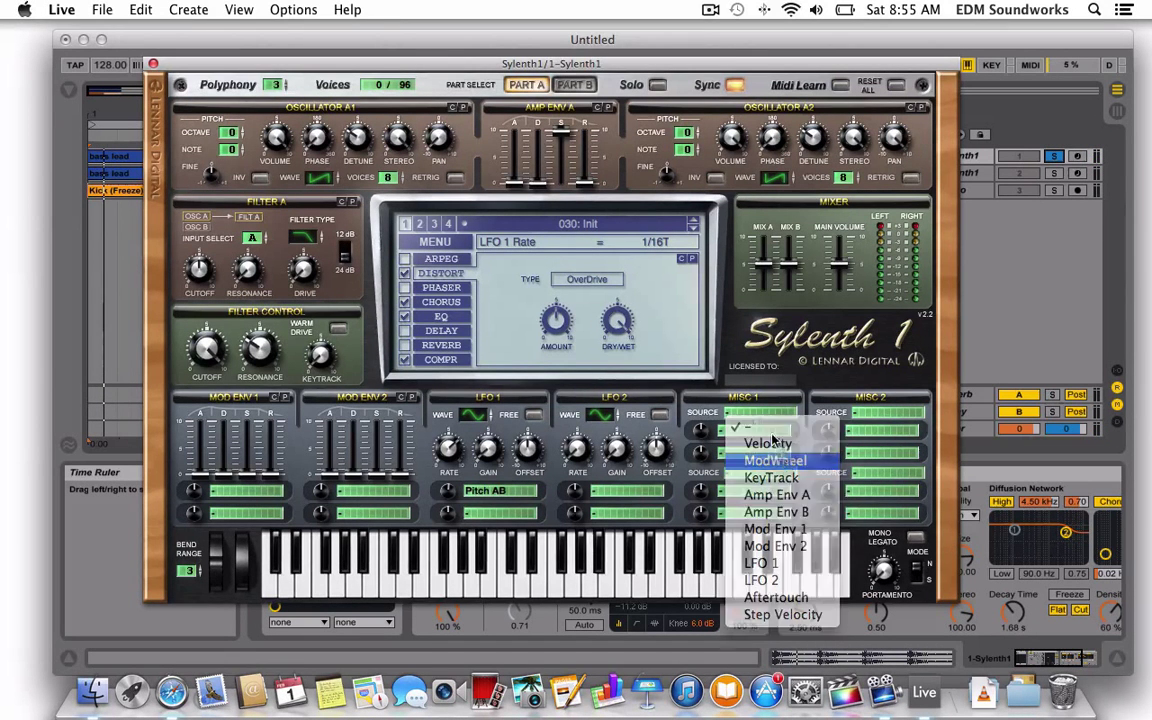
pyautogui.moveTo(700, 432); pyautogui.dragTo(709, 401)
pyautogui.click(747, 432)
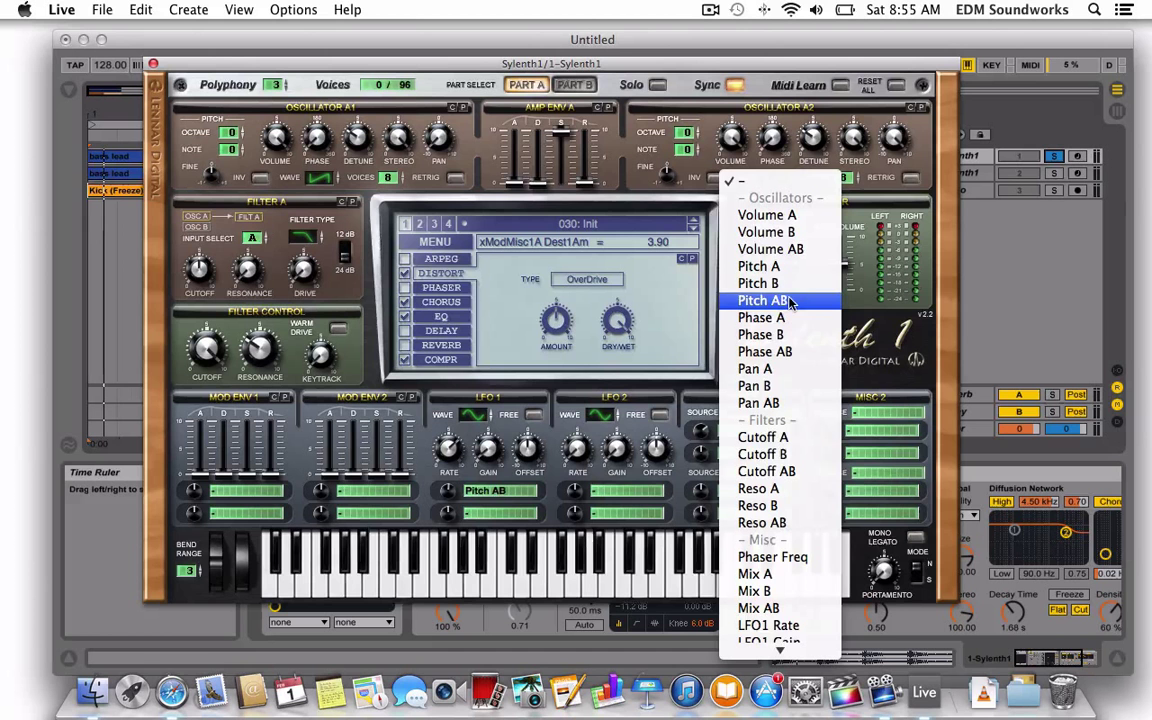
pyautogui.scroll(-3, 794, 411)
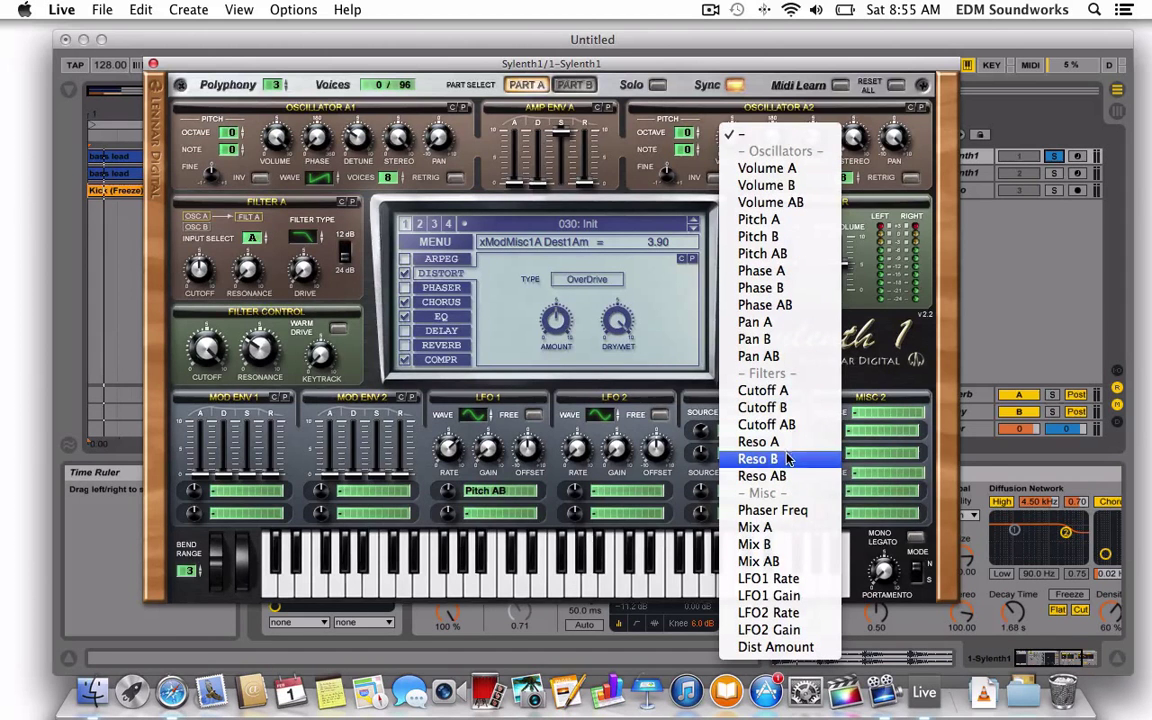
pyautogui.click(820, 597)
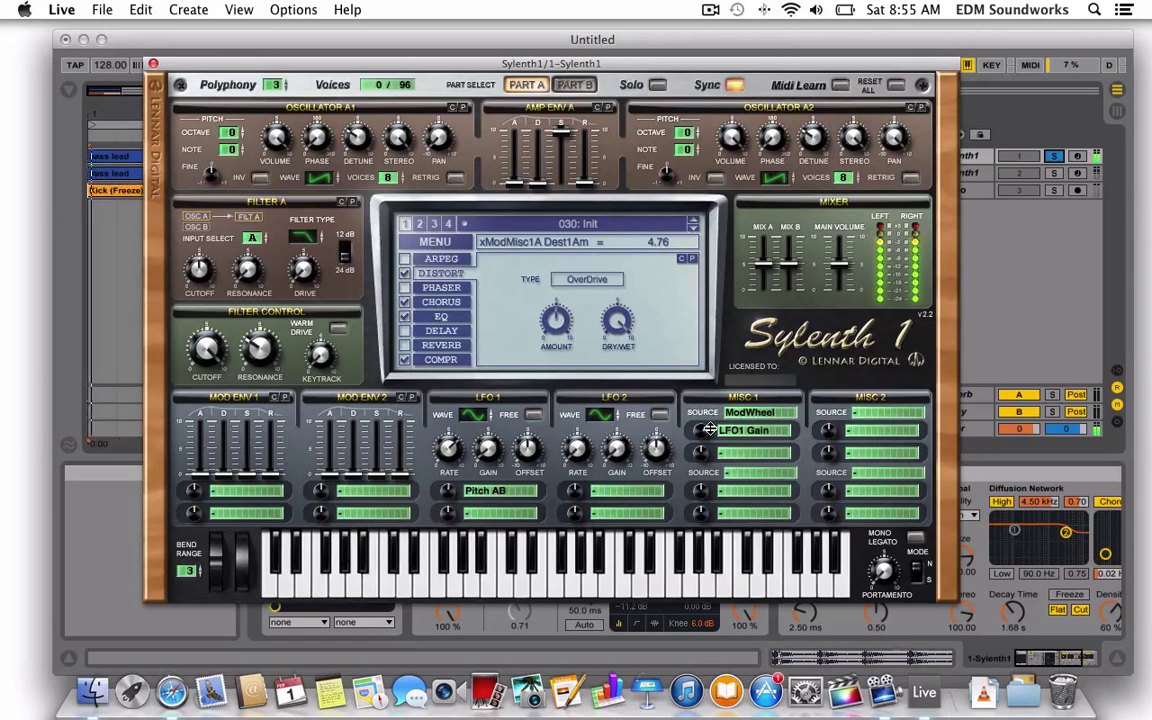
pyautogui.moveTo(702, 433); pyautogui.dragTo(704, 423)
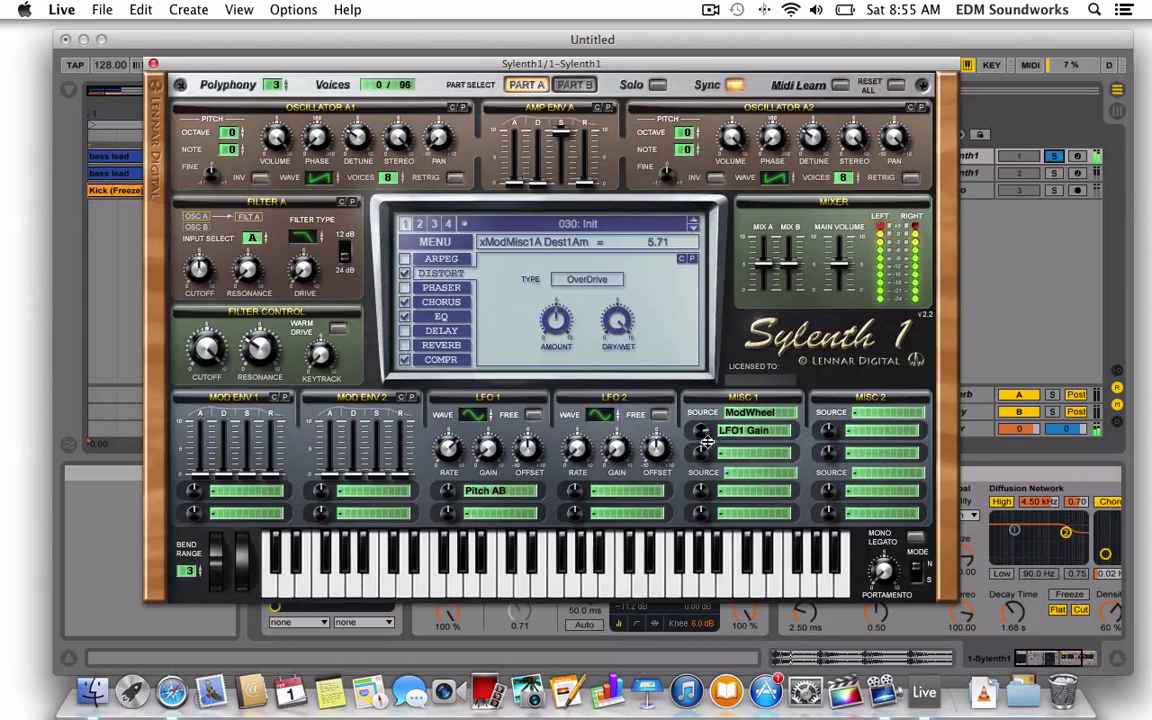
# Close the synth window, unfold the first Sylenth1 track, and open its bass lead clip with the envelopes shown.
pyautogui.click(153, 63)
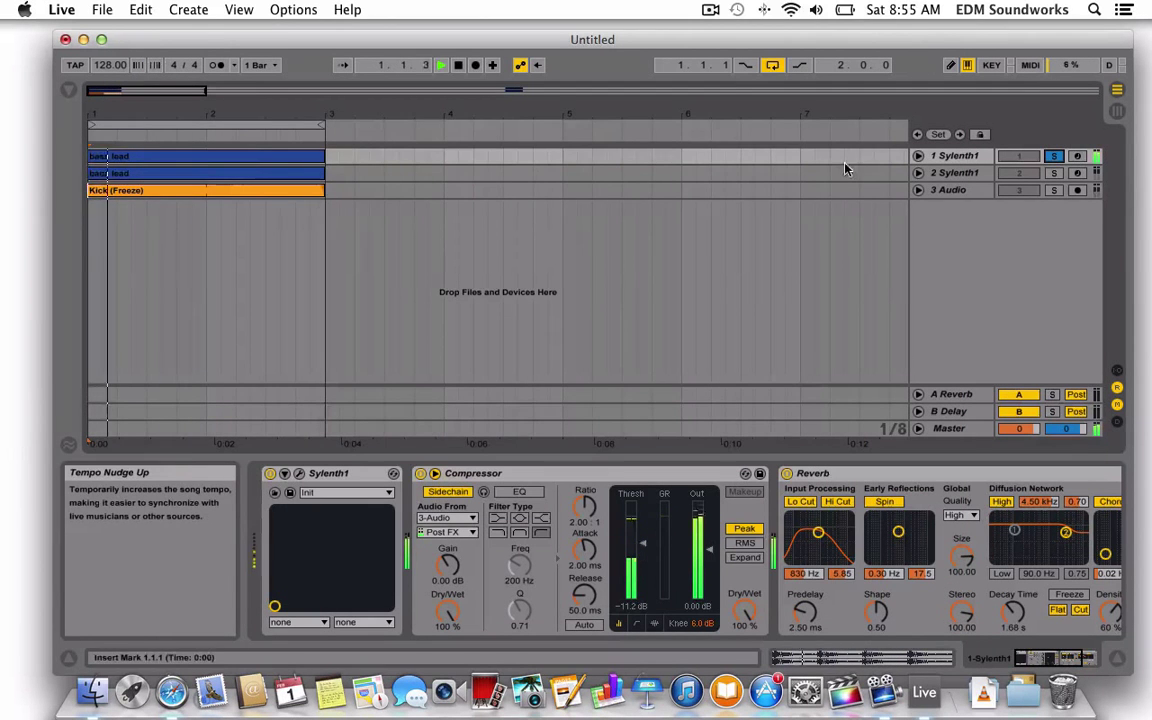
pyautogui.click(916, 158)
pyautogui.doubleClick(250, 158)
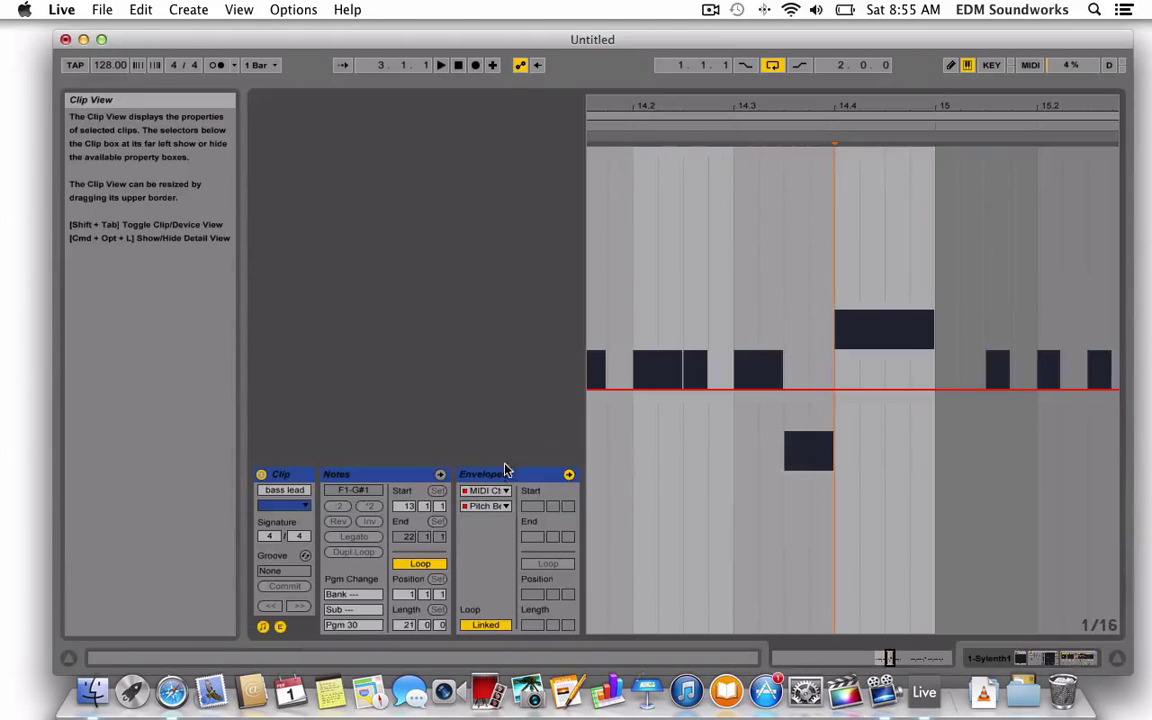
pyautogui.hscroll(-5, 630, 357)
pyautogui.hscroll(8, 630, 357)
pyautogui.hscroll(-4, 630, 357)
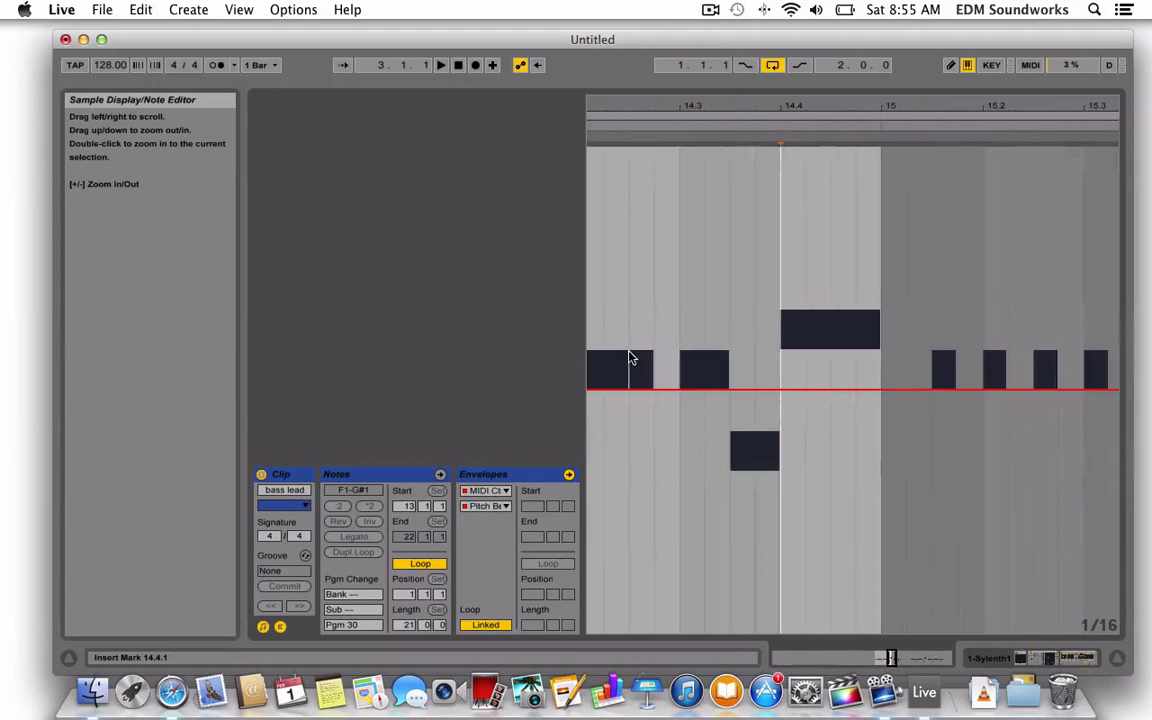
pyautogui.scroll(-3, 630, 358)
pyautogui.scroll(3, 612, 366)
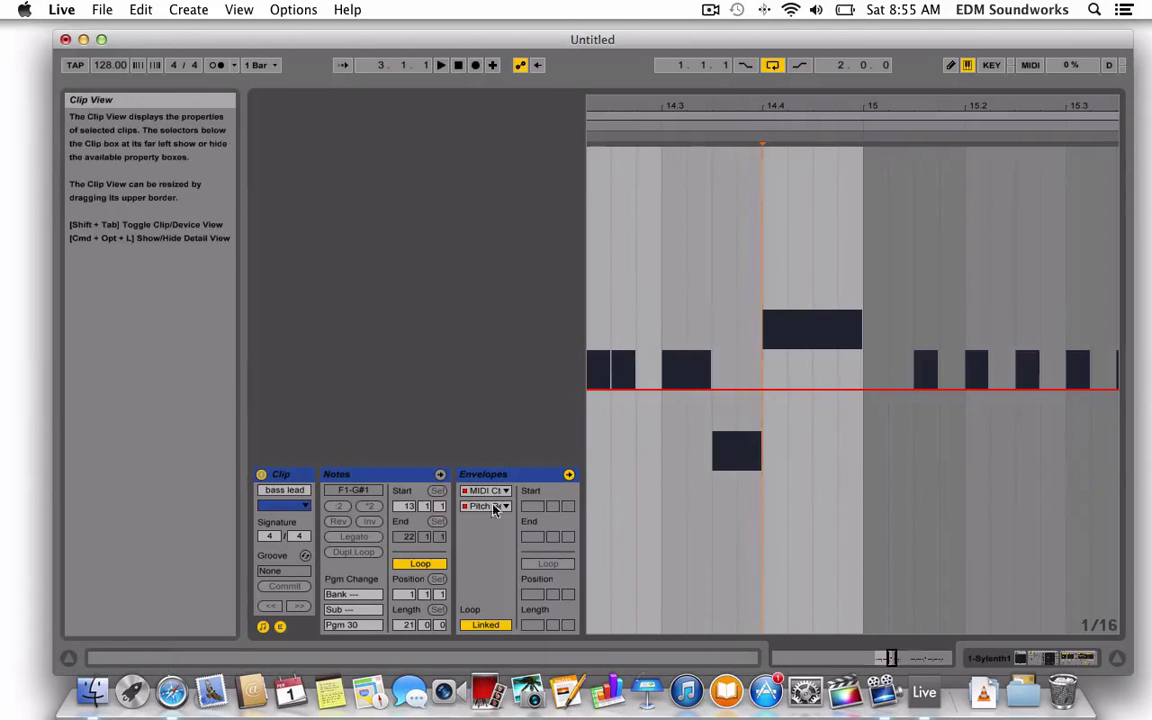
# Select the long G#1 note at 14.4 in the clip's note editor and return to the envelope view.
pyautogui.click(281, 627)
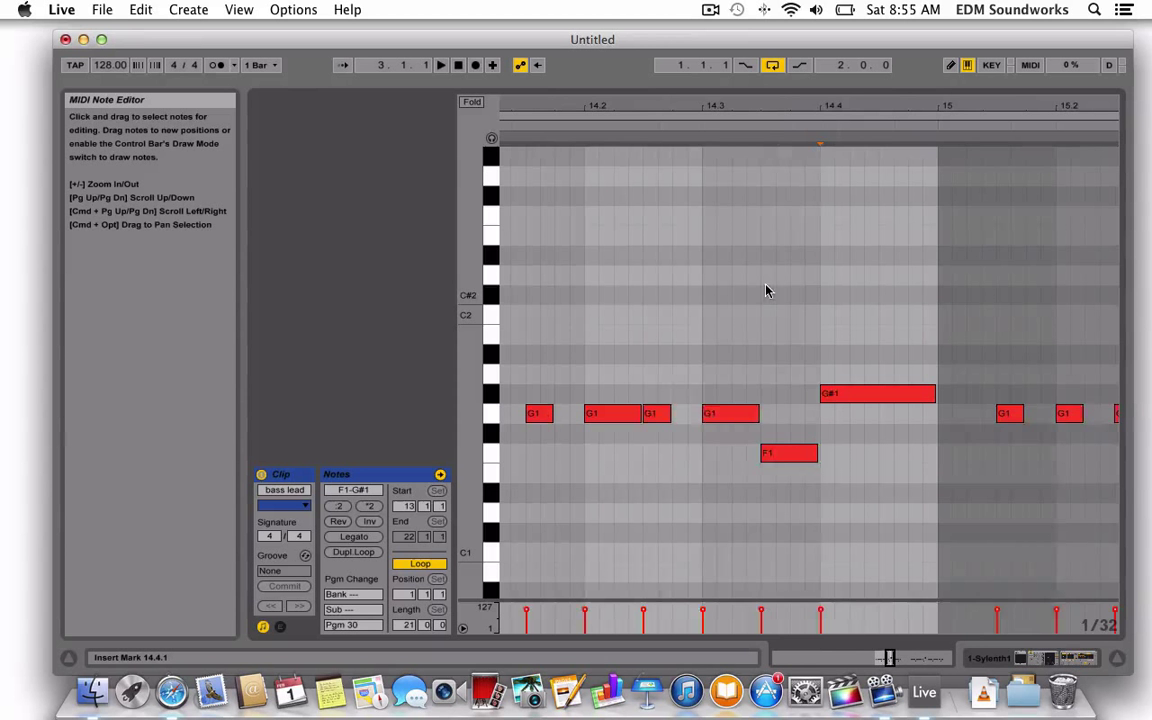
pyautogui.moveTo(818, 333); pyautogui.dragTo(936, 390)
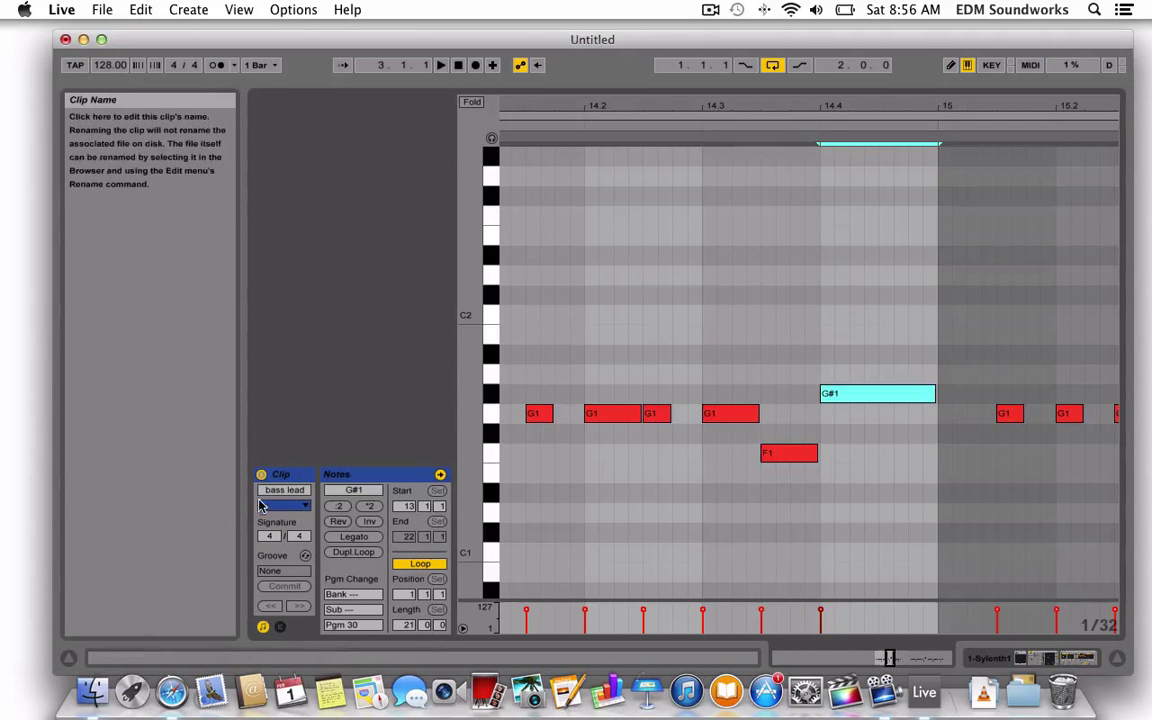
pyautogui.click(280, 627)
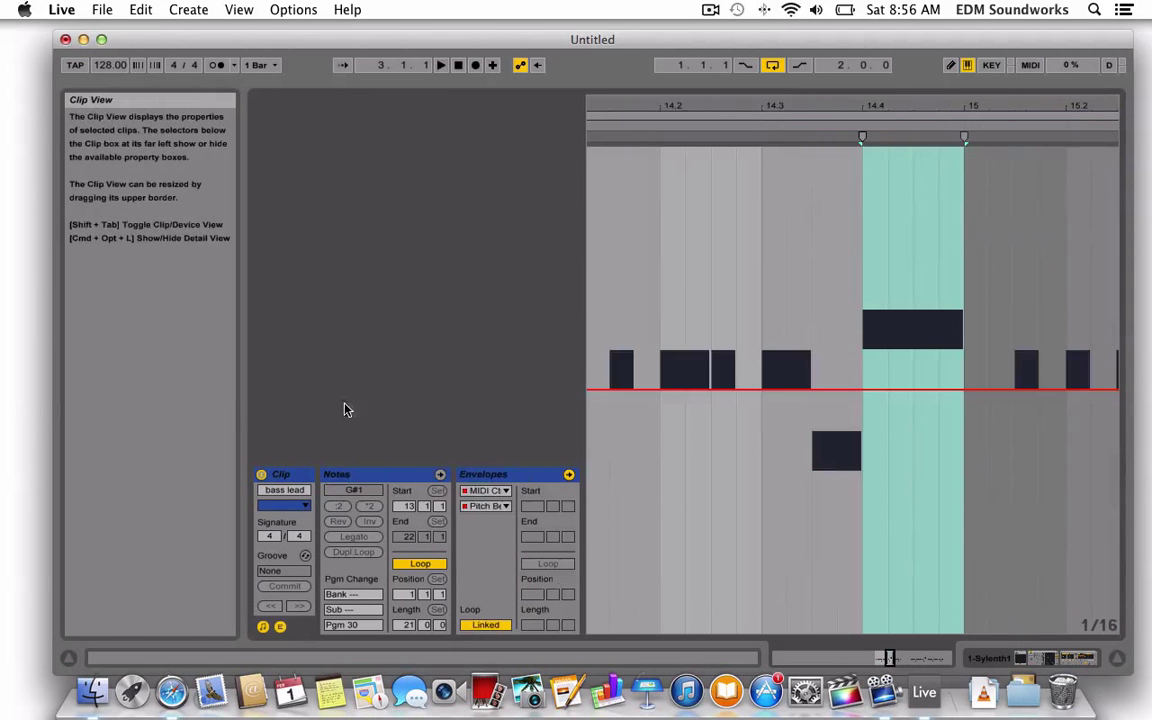
# Display the clip's 1 - Modulation envelope, examine its shape over the G#1 note, and return to the arrangement.
pyautogui.click(494, 507)
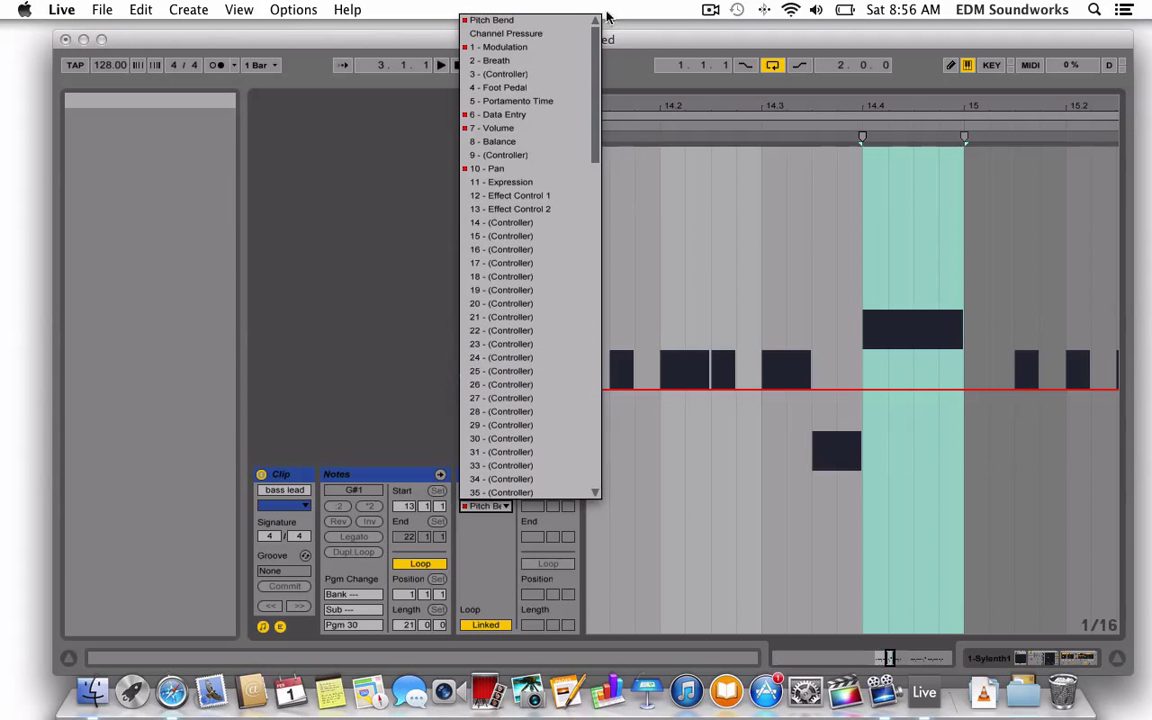
pyautogui.click(544, 47)
pyautogui.click(787, 219)
pyautogui.moveTo(836, 221)
pyautogui.mouseDown()
pyautogui.moveTo(974, 221)
pyautogui.moveTo(872, 206)
pyautogui.mouseUp()
pyautogui.click(971, 207)
pyautogui.click(862, 199)
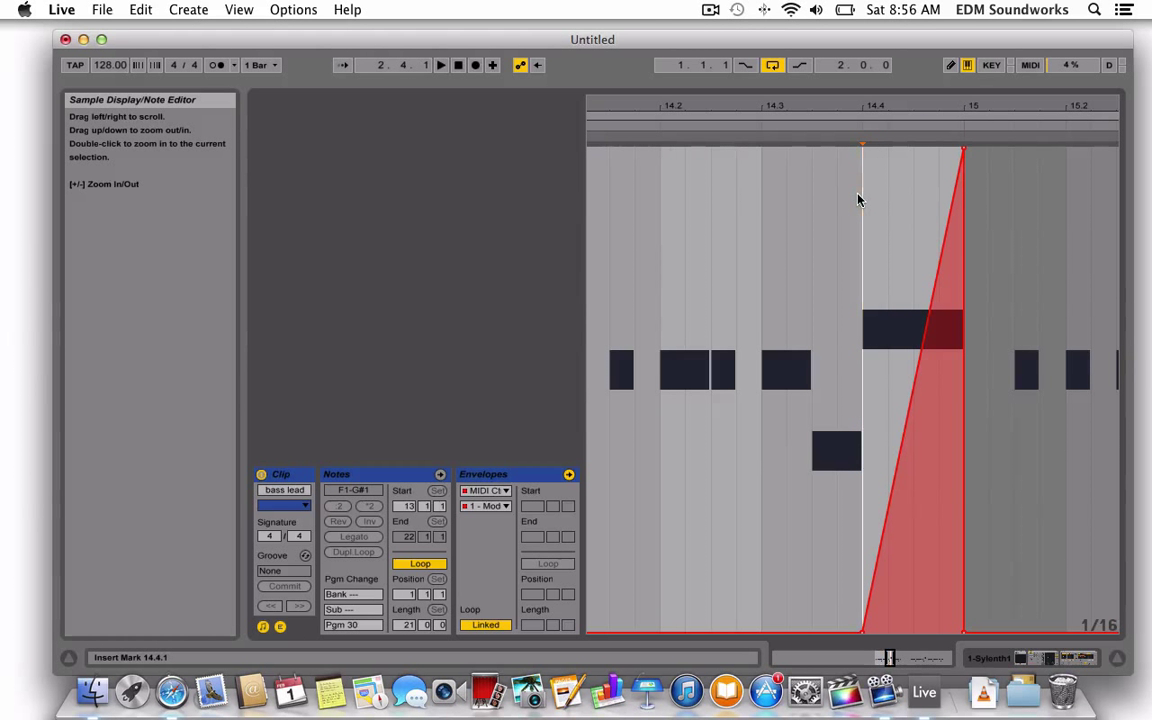
pyautogui.press('space')
pyautogui.click(851, 124)
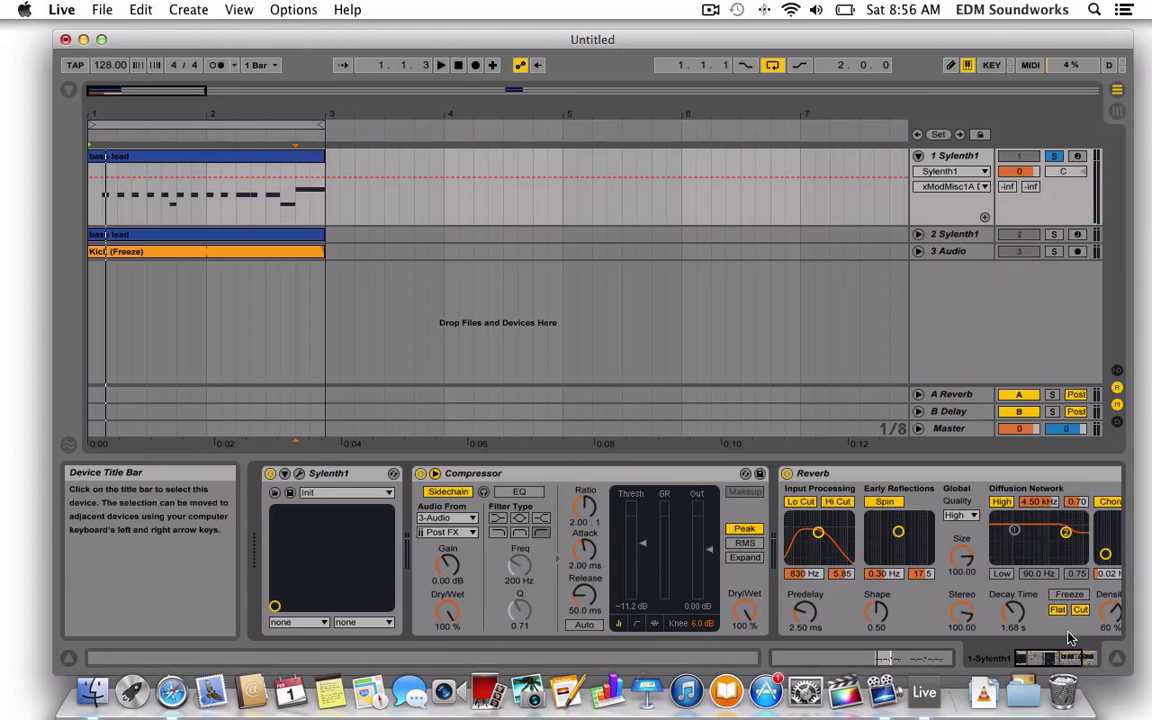
# Solo the second Sylenth1 track to hear it in the loop, and remove the solo to hear all tracks together.
pyautogui.click(1055, 235)
pyautogui.press('space')
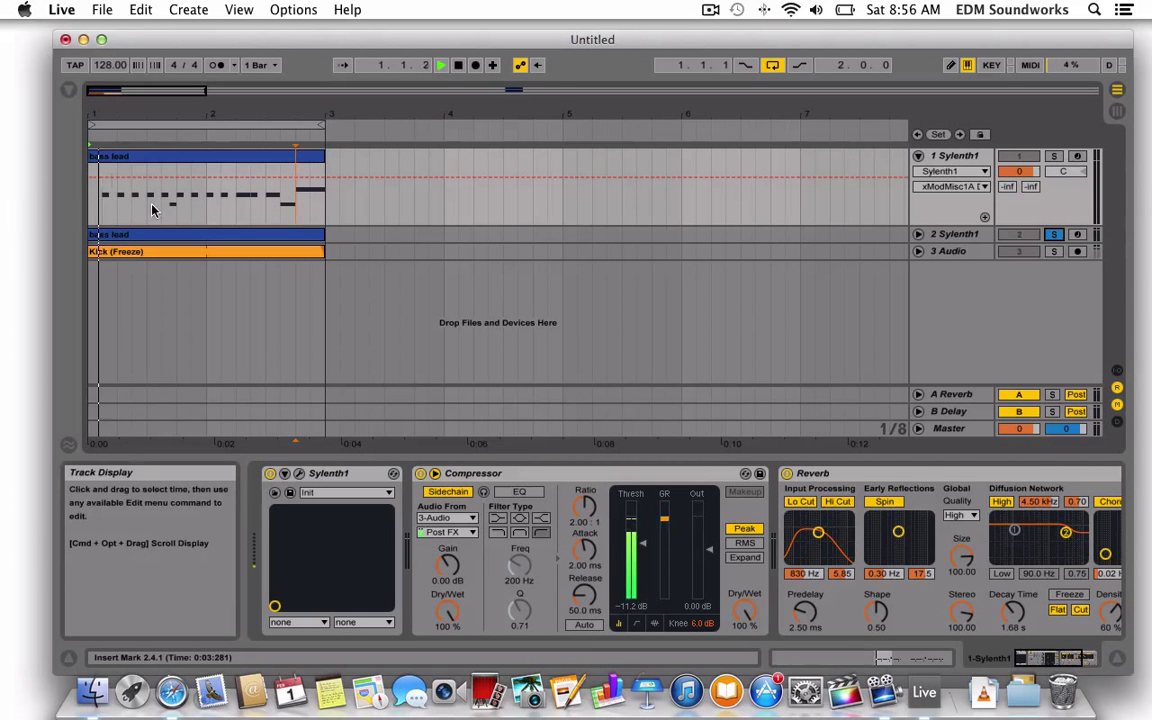
pyautogui.click(955, 234)
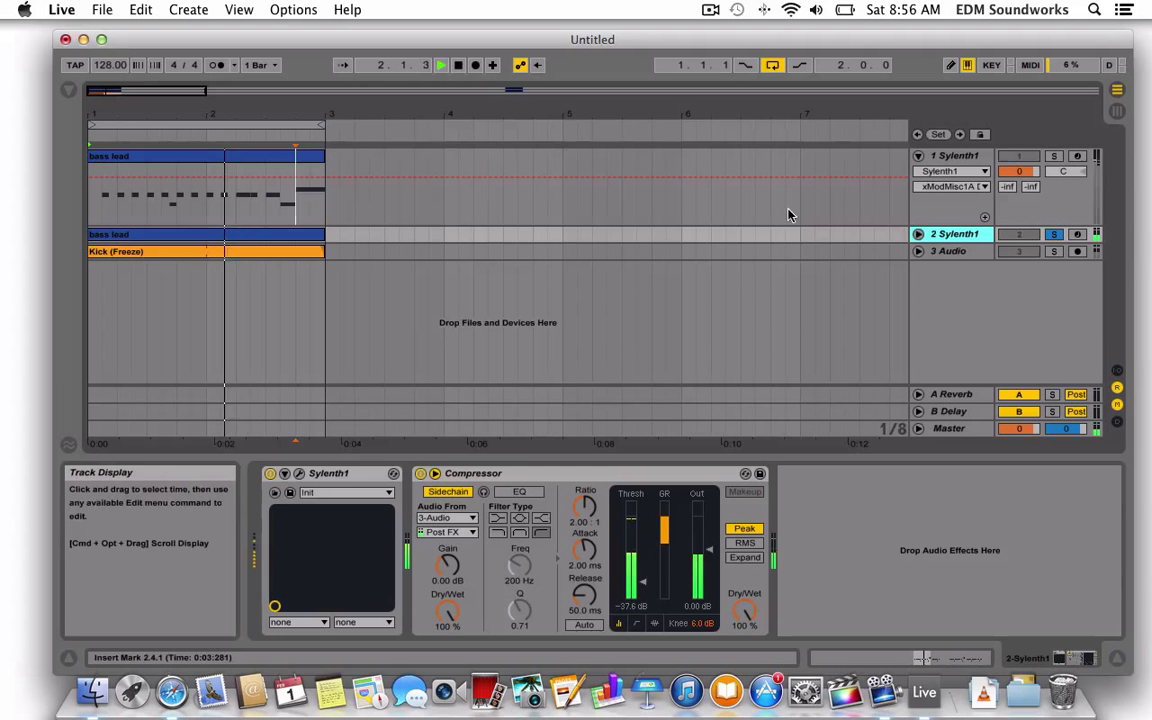
pyautogui.click(950, 156)
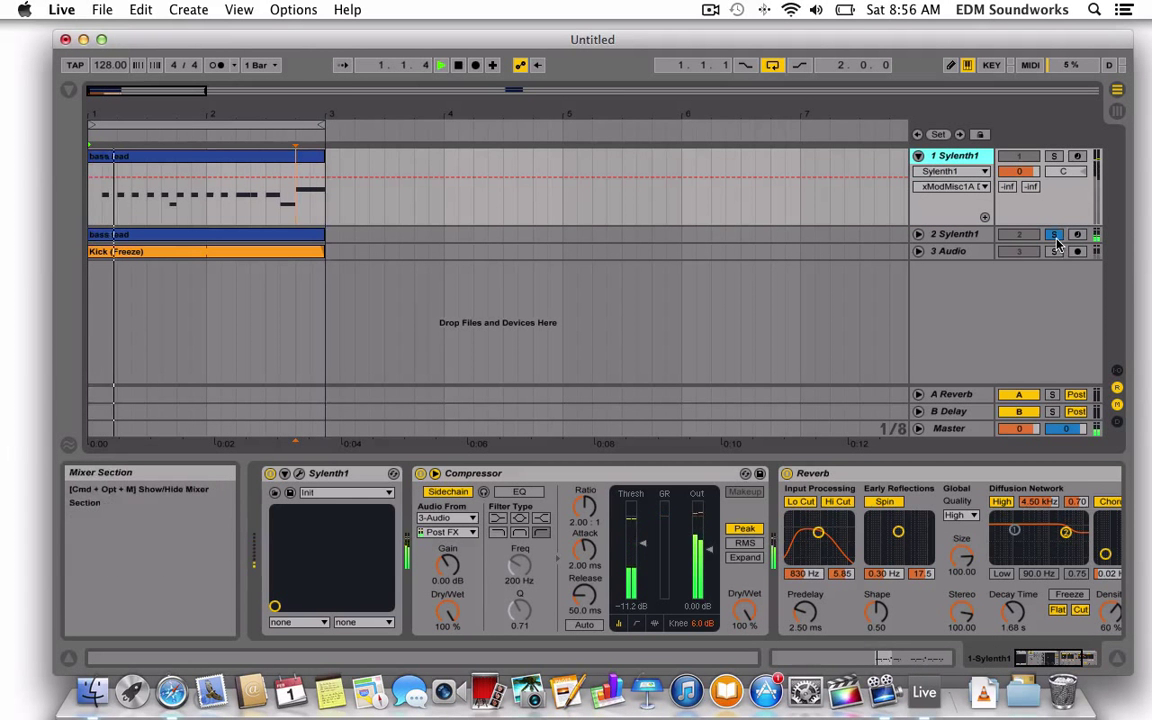
pyautogui.click(1054, 235)
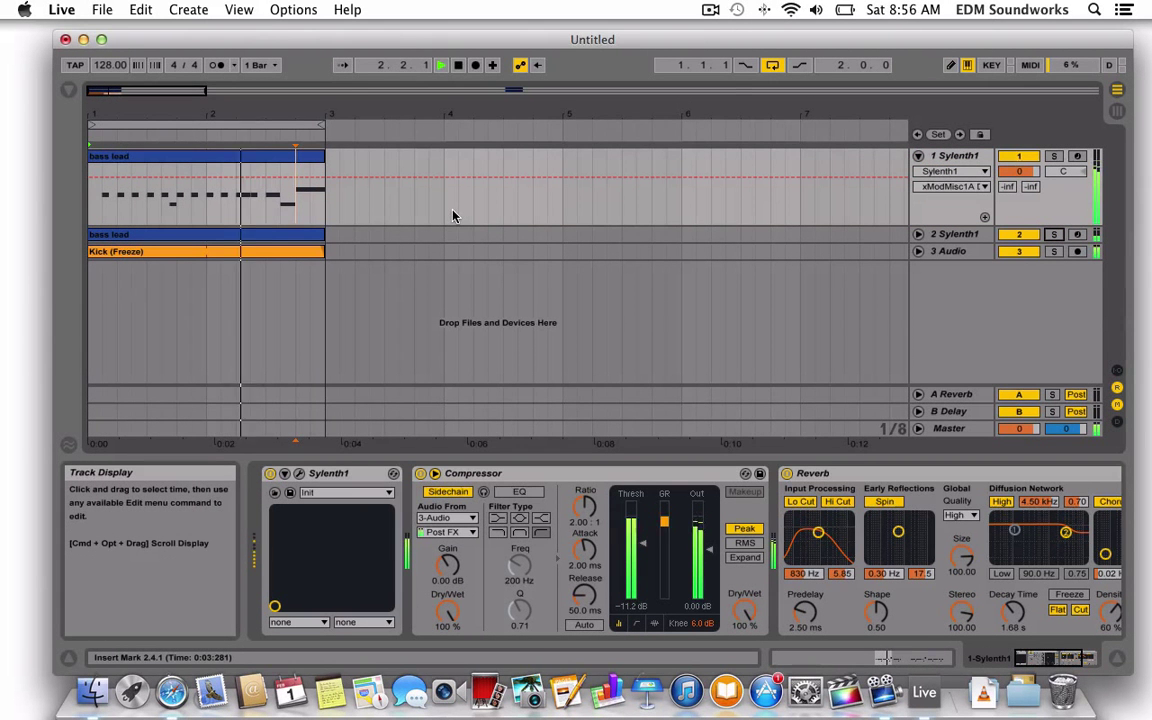
pyautogui.press('space')
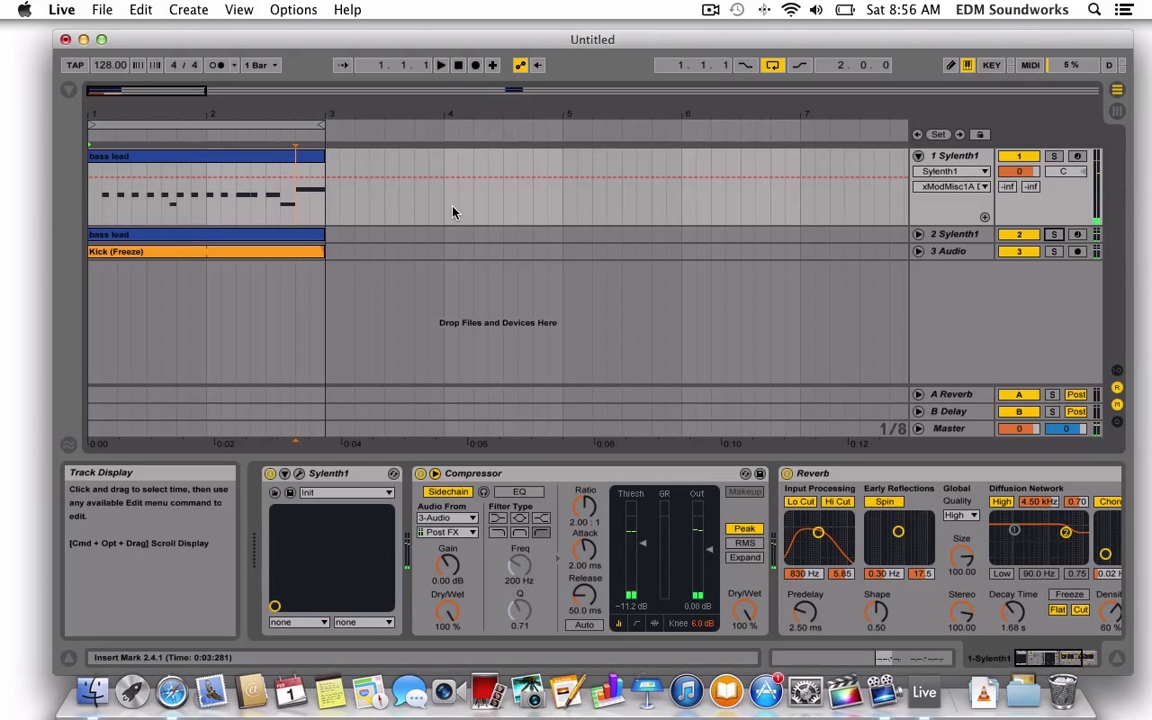